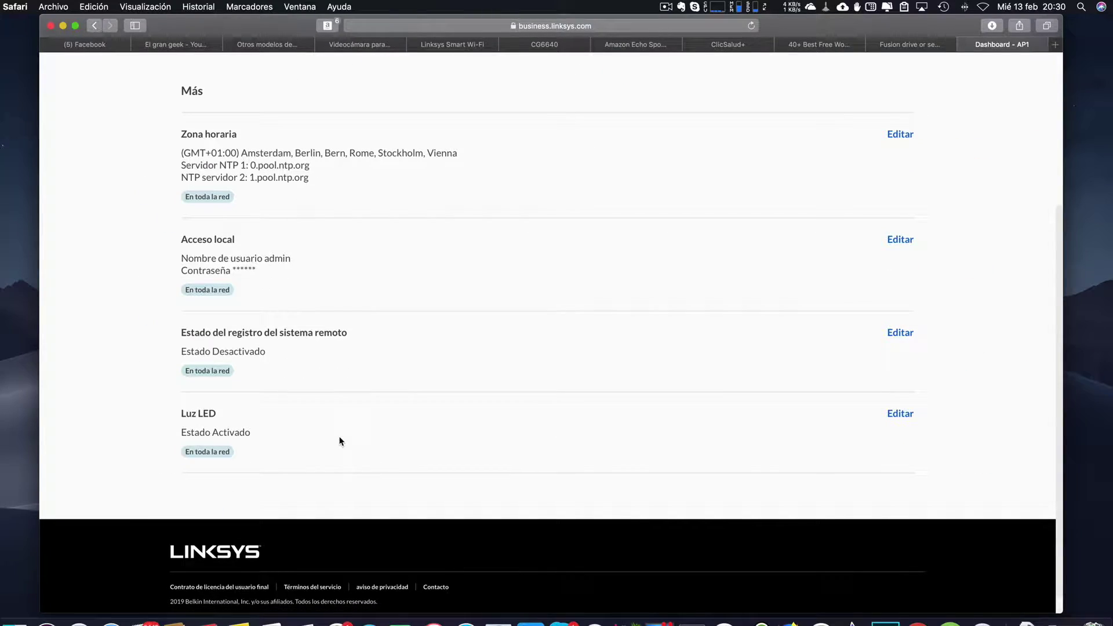
- Start creating a new wireless SSID and name it Prueba_AP
scroll(341, 441, "up", 5)
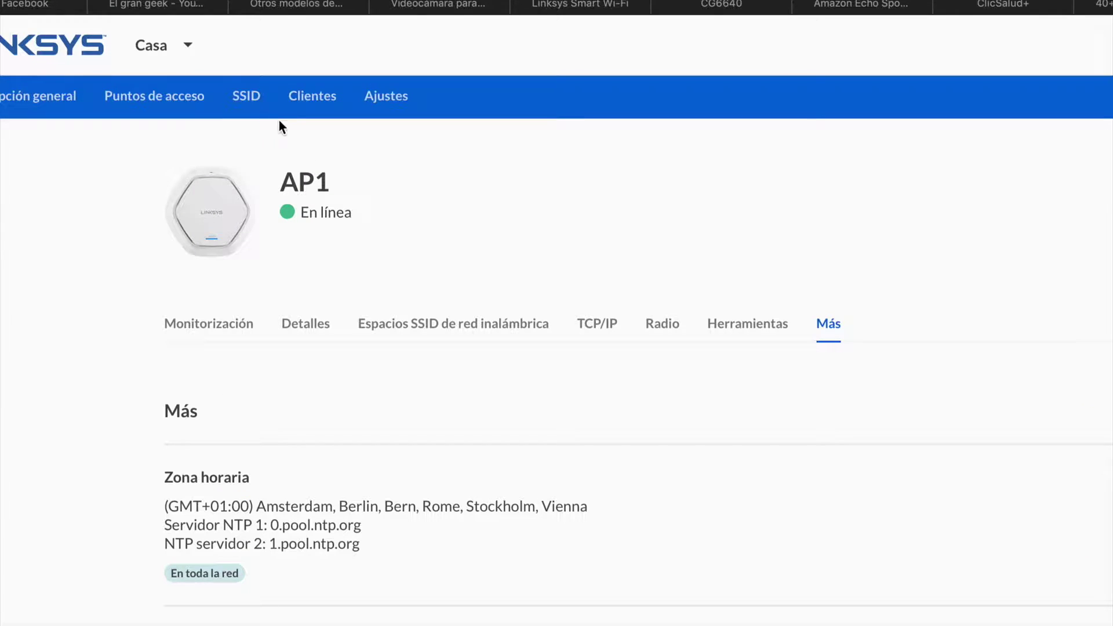
left_click(254, 98)
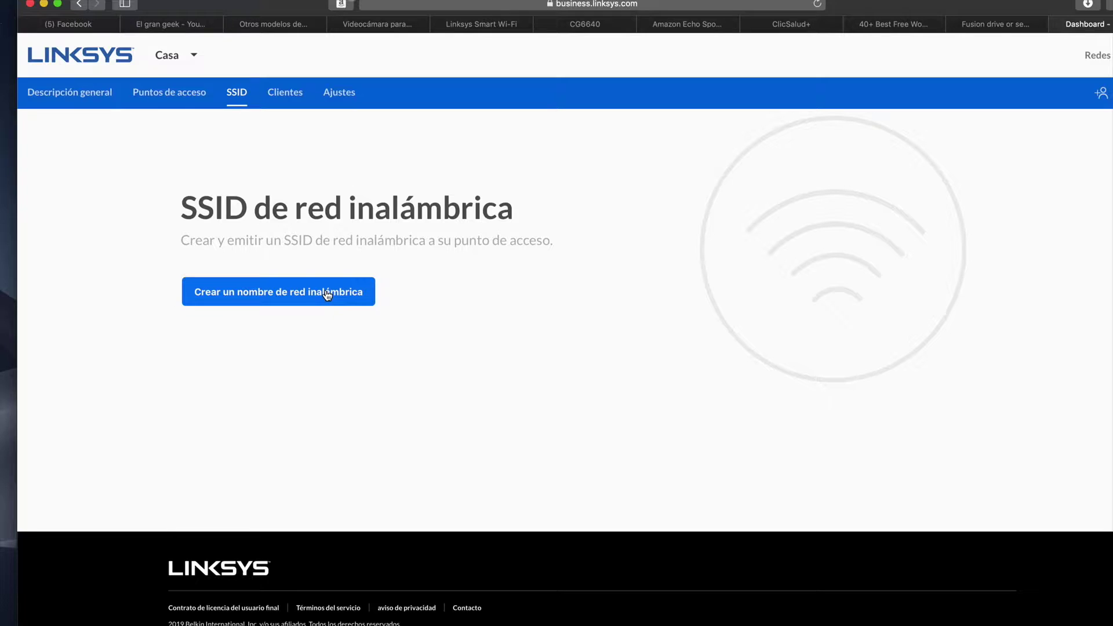
left_click(328, 295)
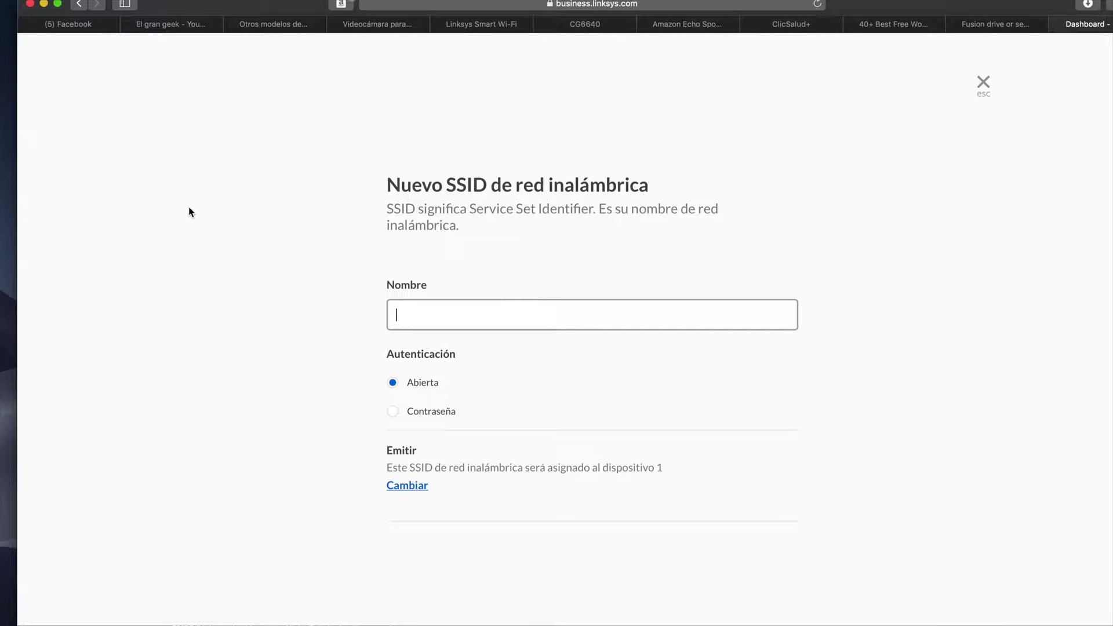
type("Peu")
key("BackSpace")
key("BackSpace")
type("rueba_AP")
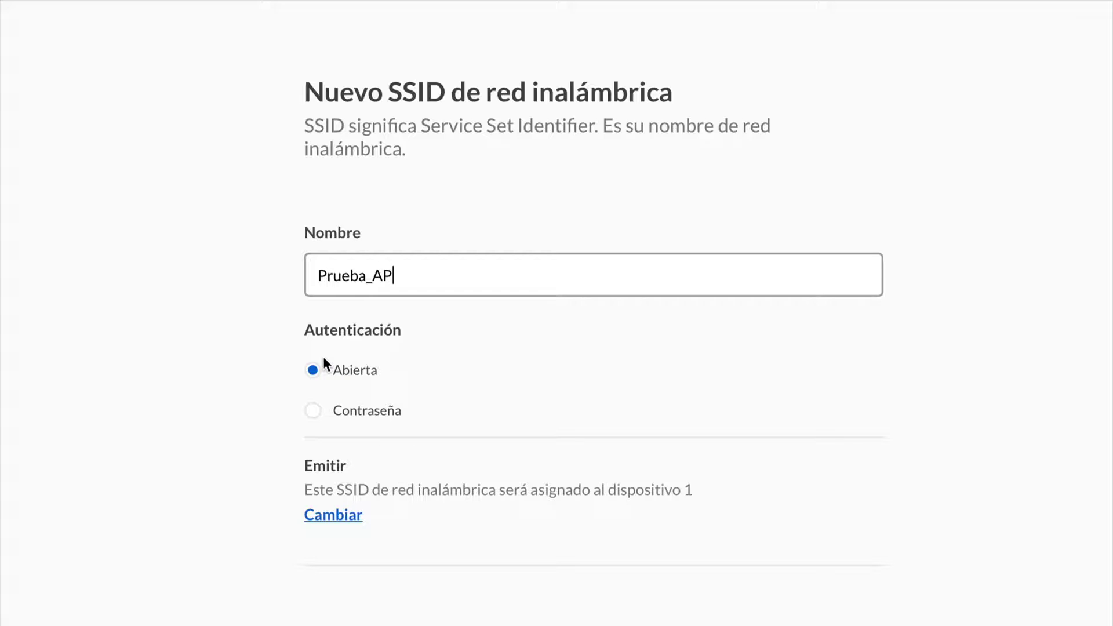
- Set the Prueba_AP network's authentication to WPA2 with a password, enter the Wi-Fi password and create the SSID
left_click(369, 413)
scroll(369, 413, "down", 1)
left_click(372, 416)
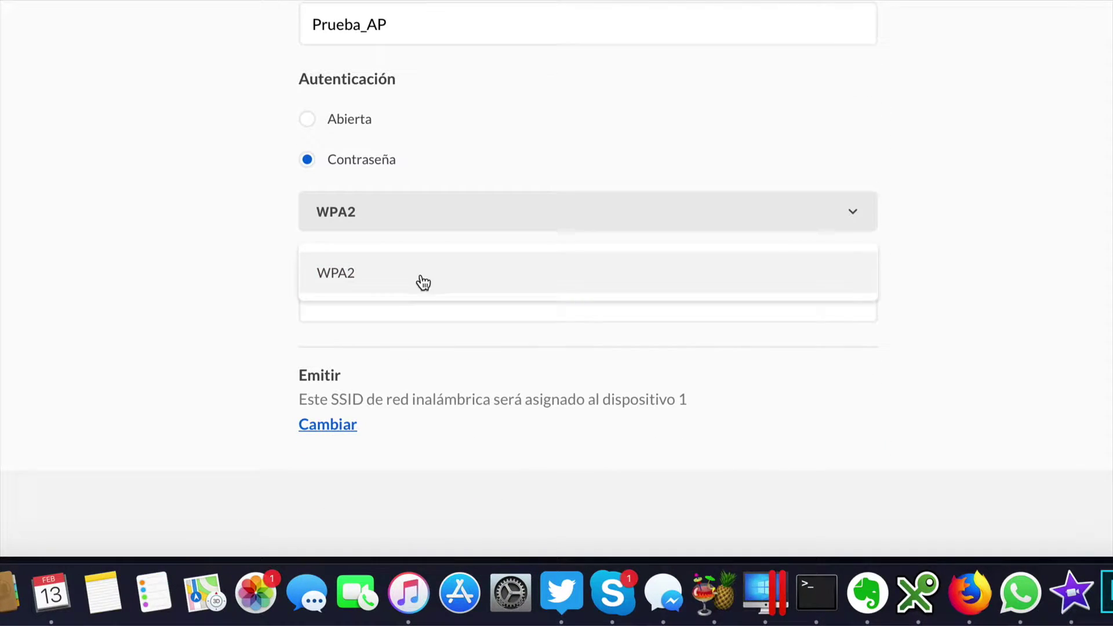
left_click(402, 279)
left_click(413, 297)
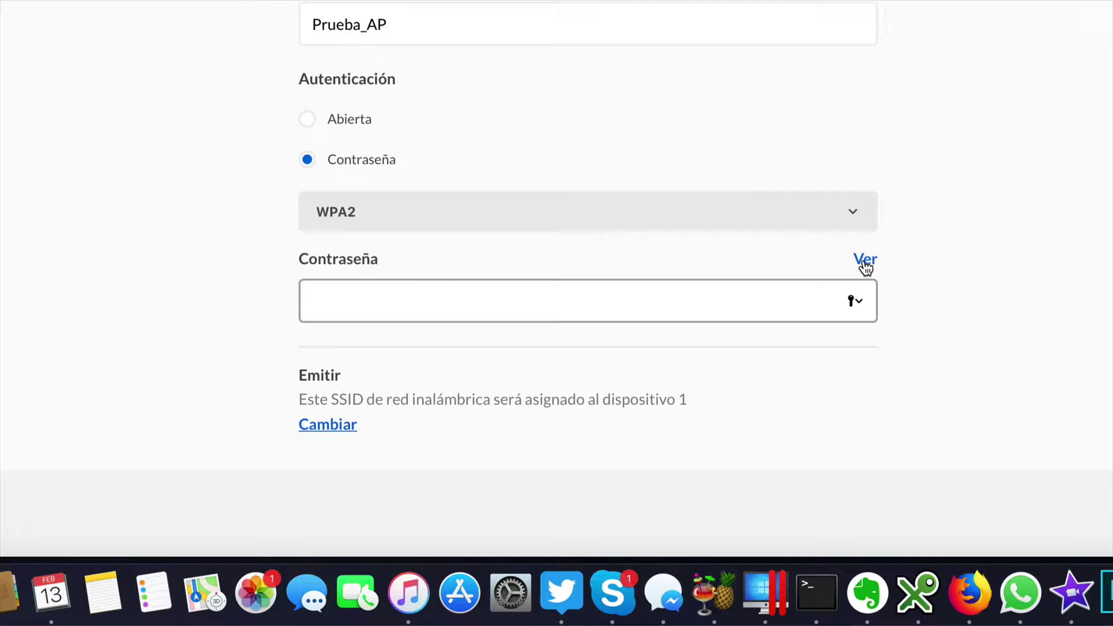
type("aaaaaaaaaaa")
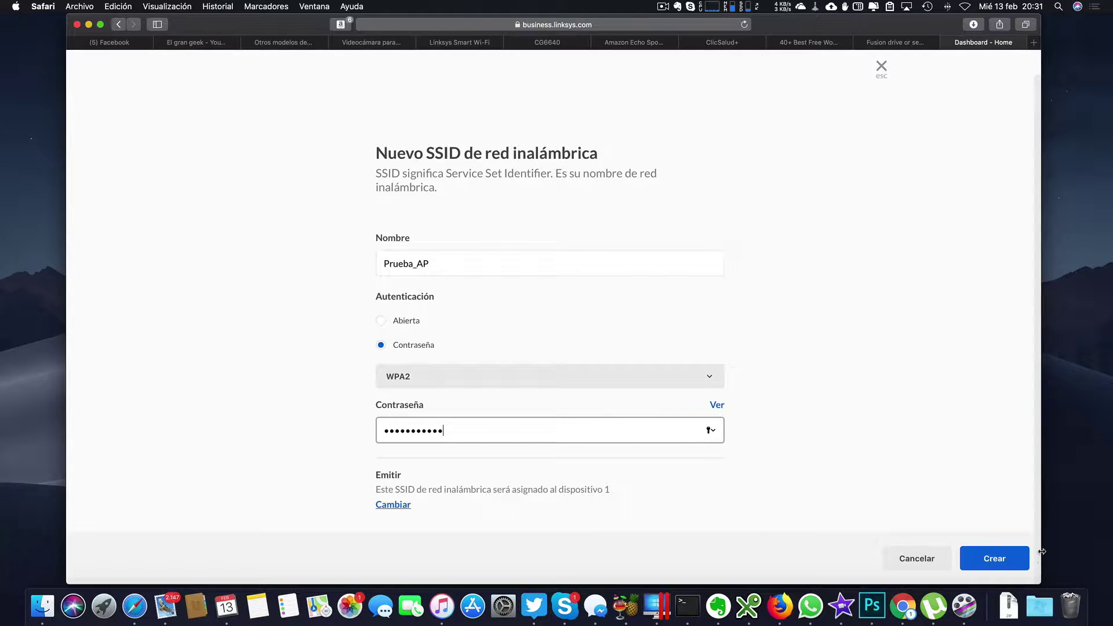
left_click(1001, 563)
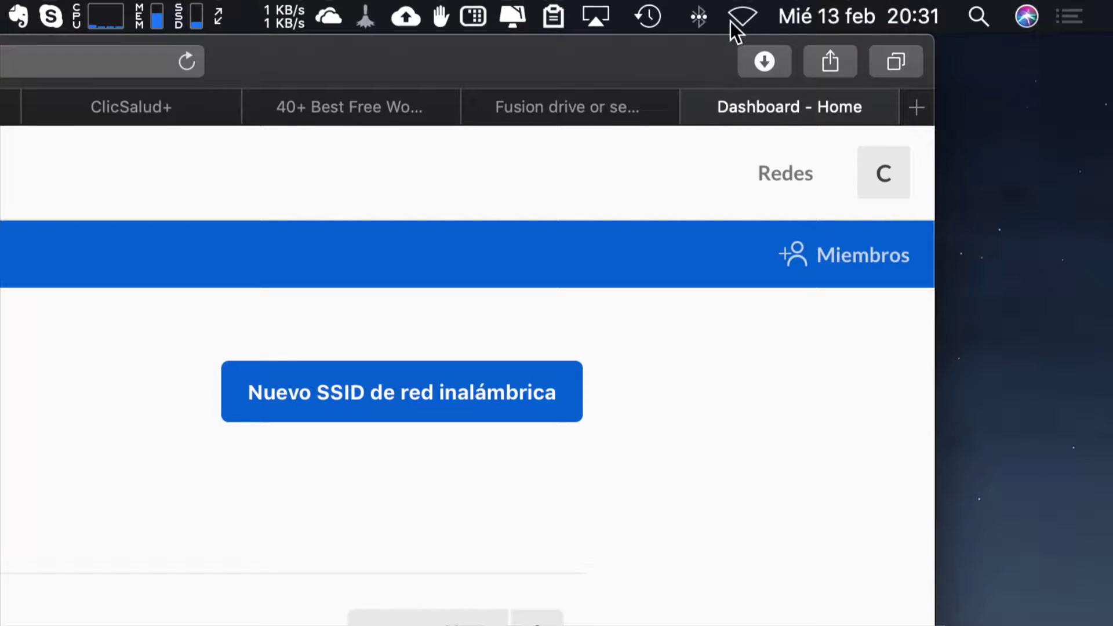
- Turn on the Mac's Wi-Fi, join the Prueba_AP network with the Wi-Fi password and check the connection
left_click(738, 17)
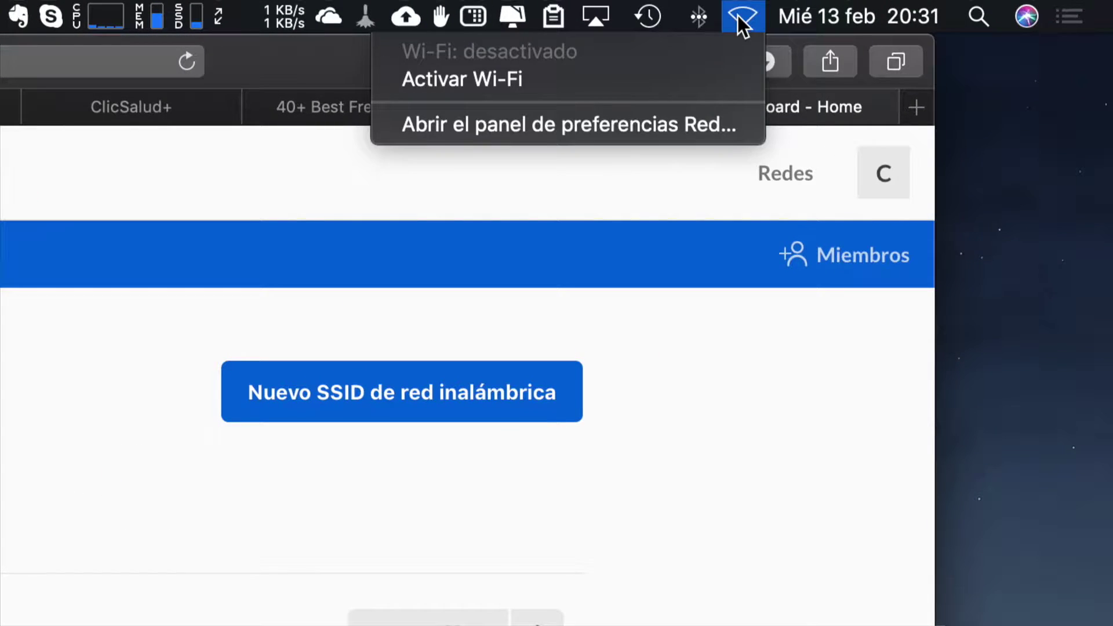
left_click(655, 78)
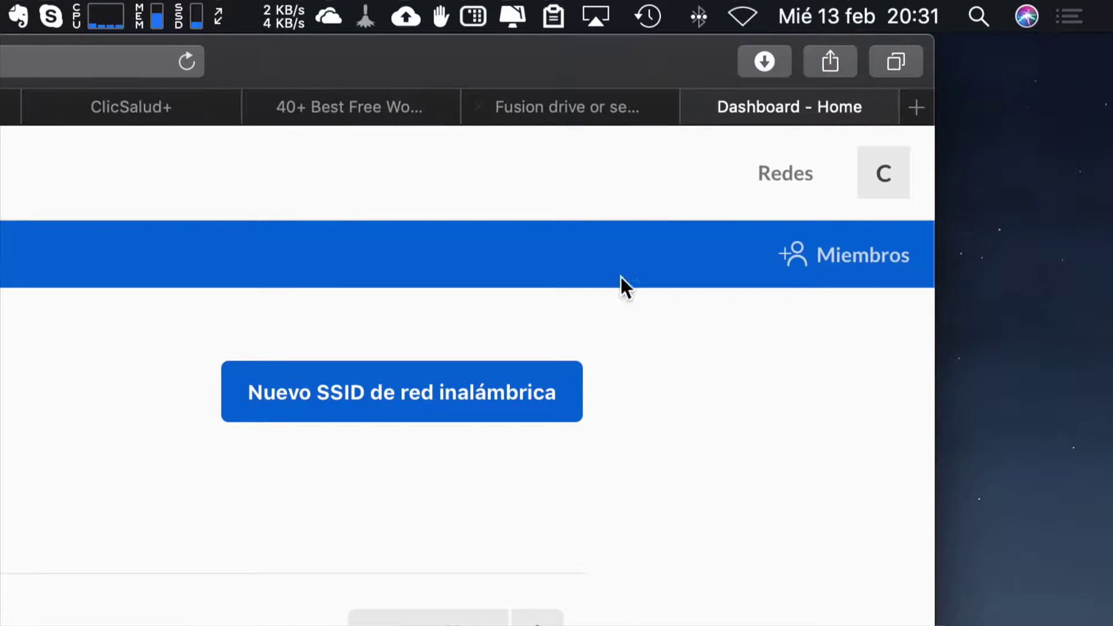
left_click(742, 17)
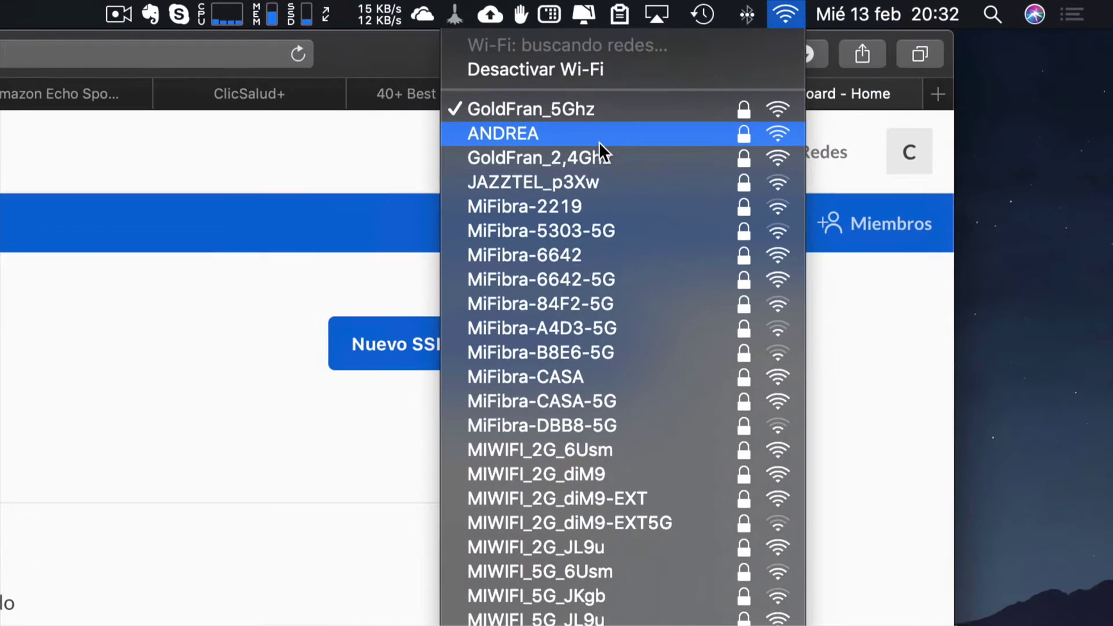
scroll(580, 592, "down", 10)
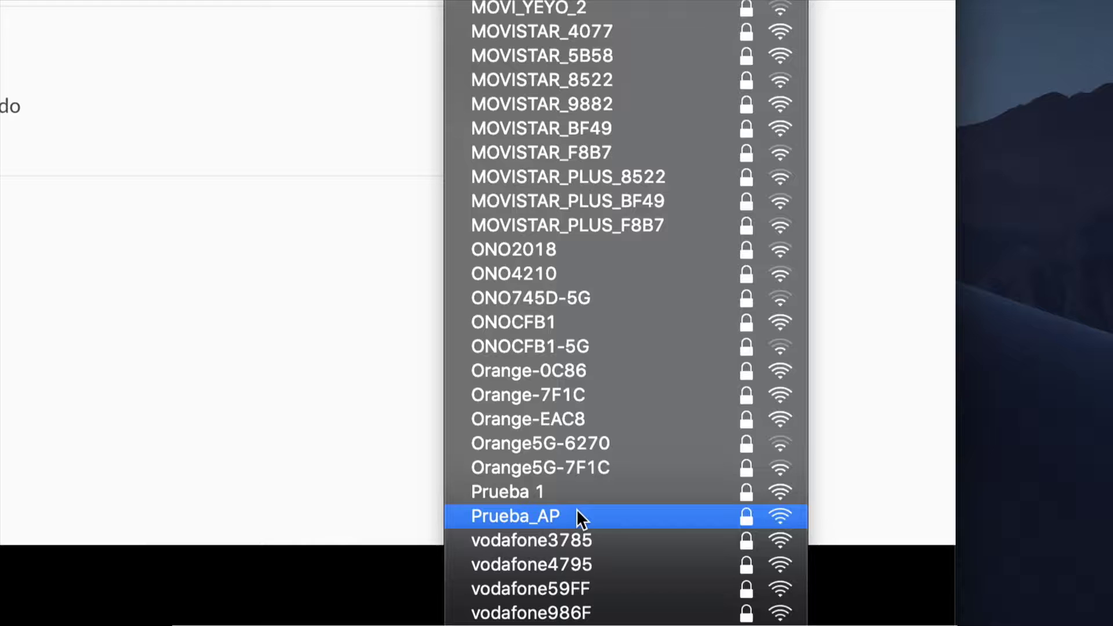
left_click(576, 512)
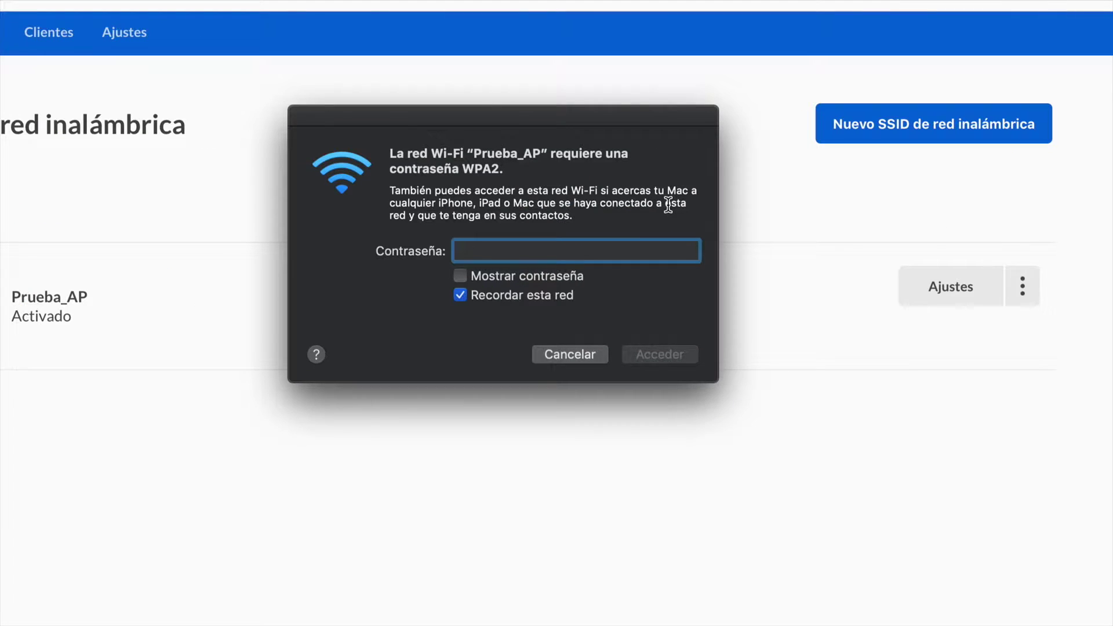
type("•••••••")
type("•••••")
key("Return")
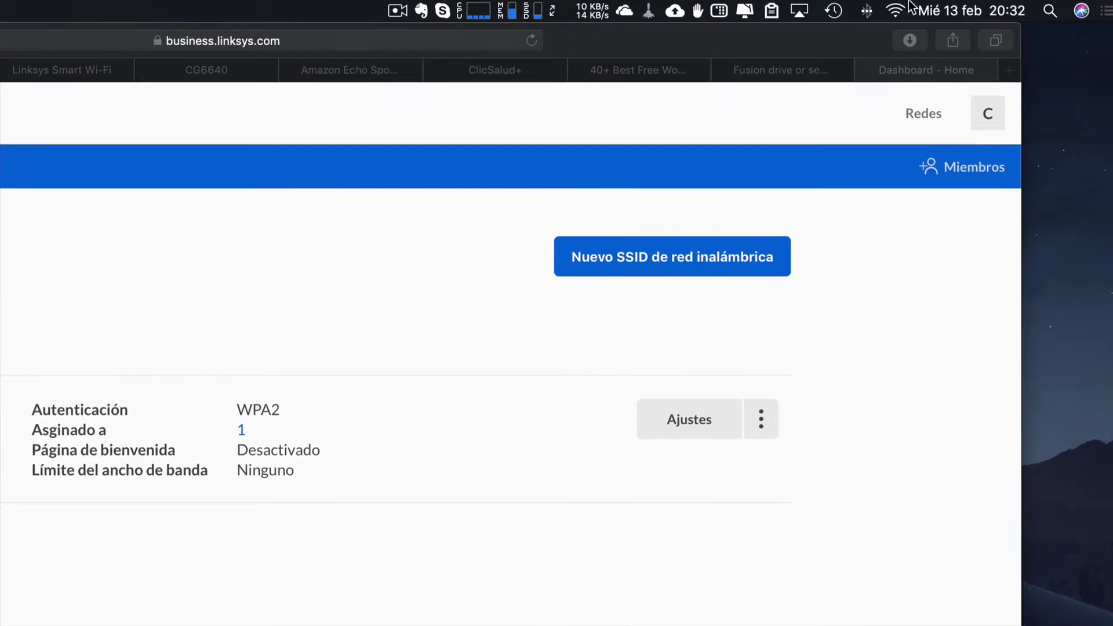
left_click(906, 10)
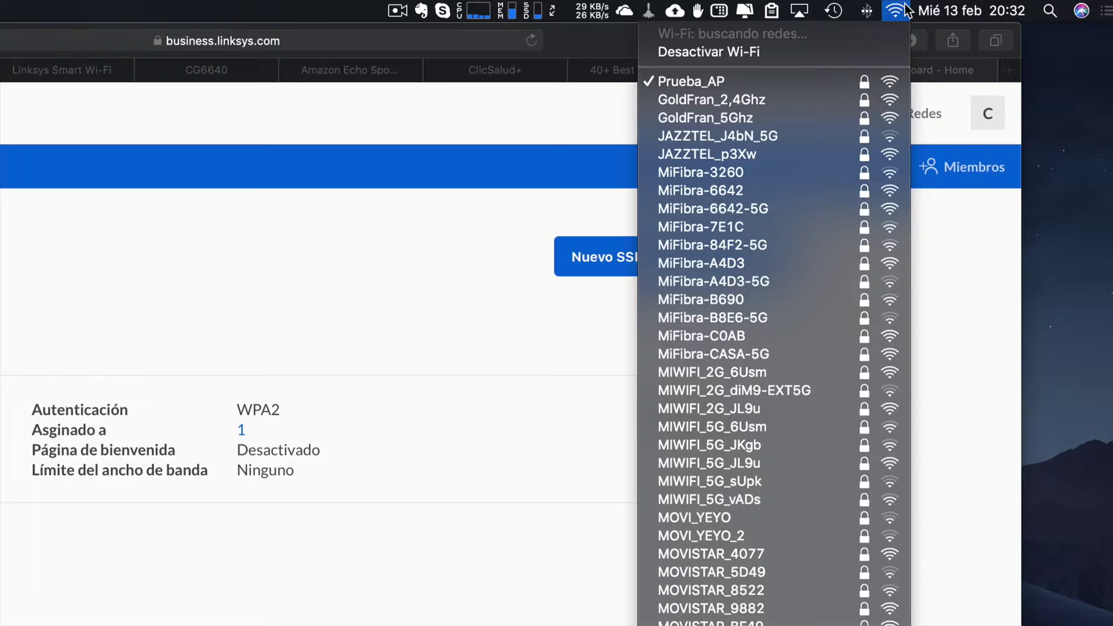
left_click(402, 541)
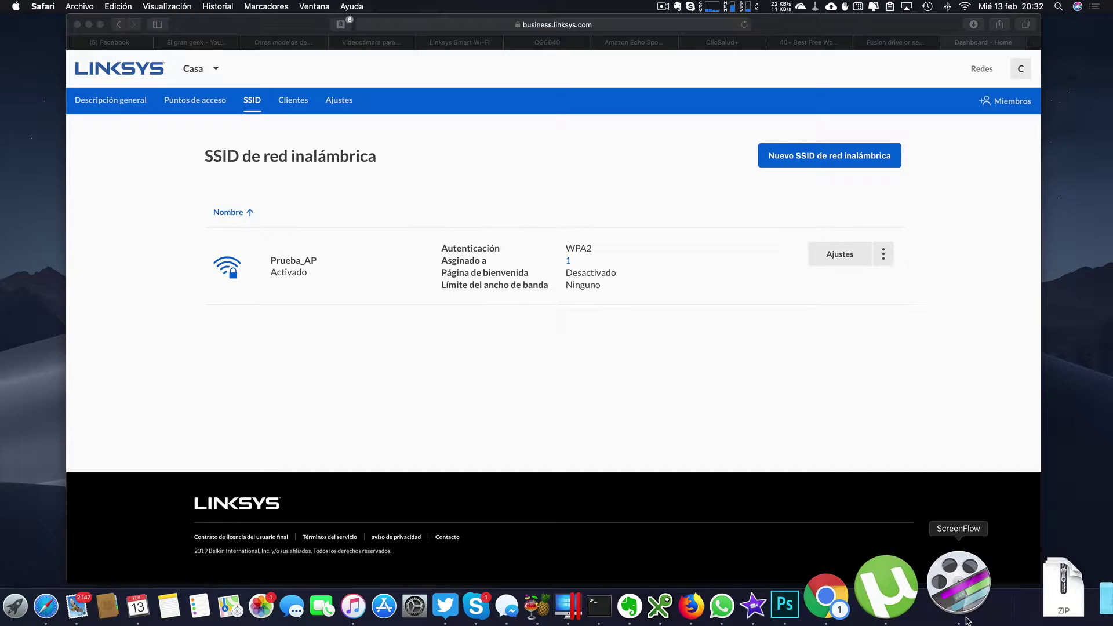
- Reload the Apple Communities discussion page to test the internet connection, then return to the Linksys dashboard
left_click(898, 44)
left_click(641, 24)
key("Return")
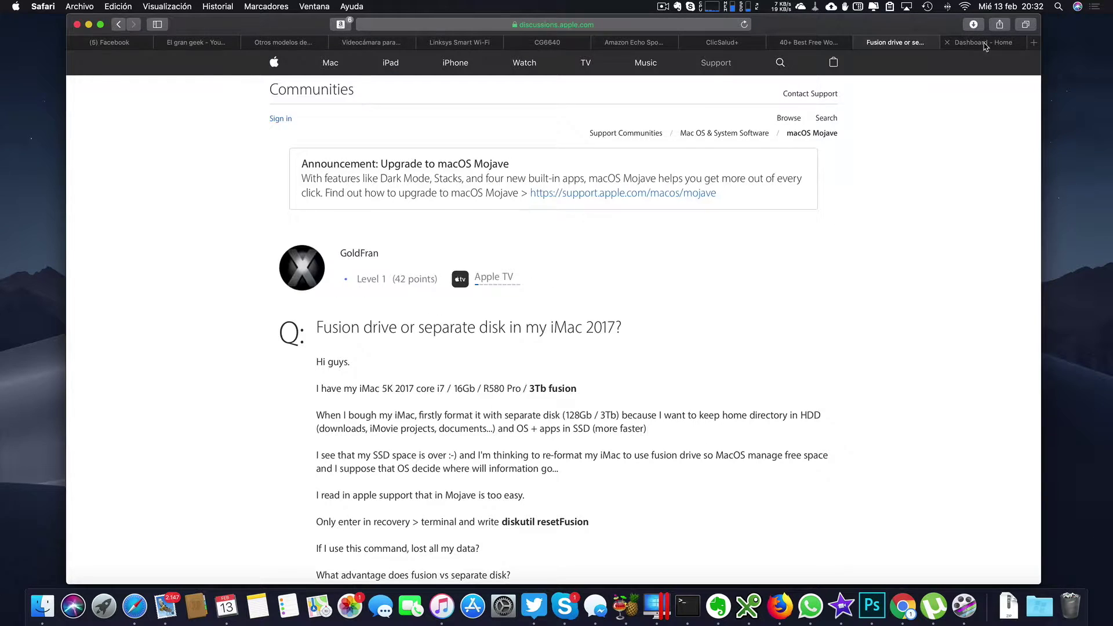
left_click(985, 44)
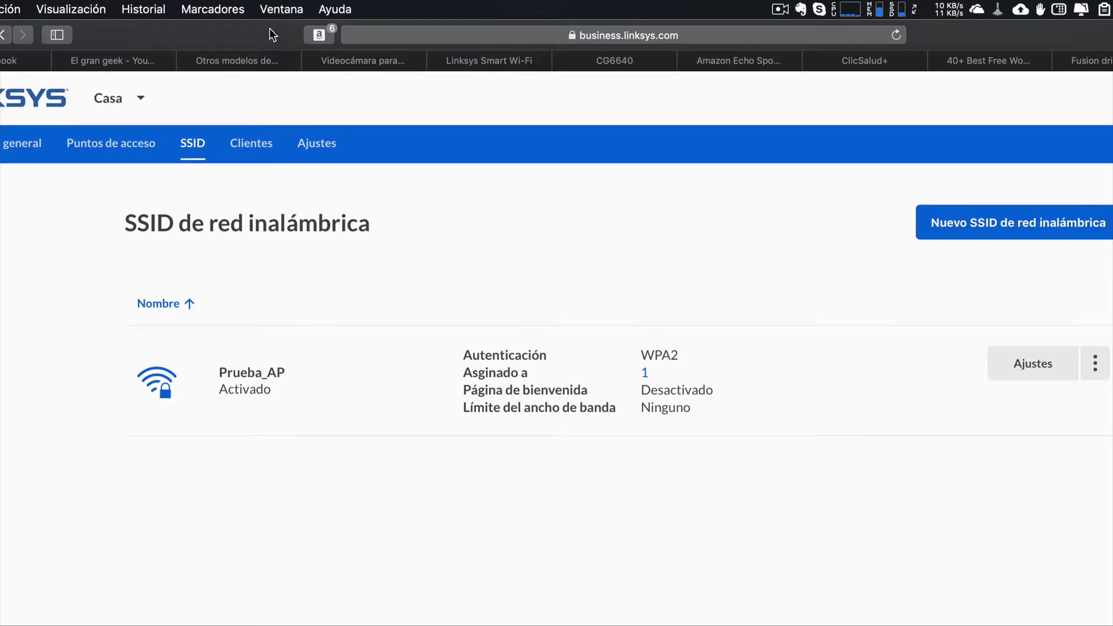
- Decline for now to save the password in the iCloud keychain
left_click(193, 20)
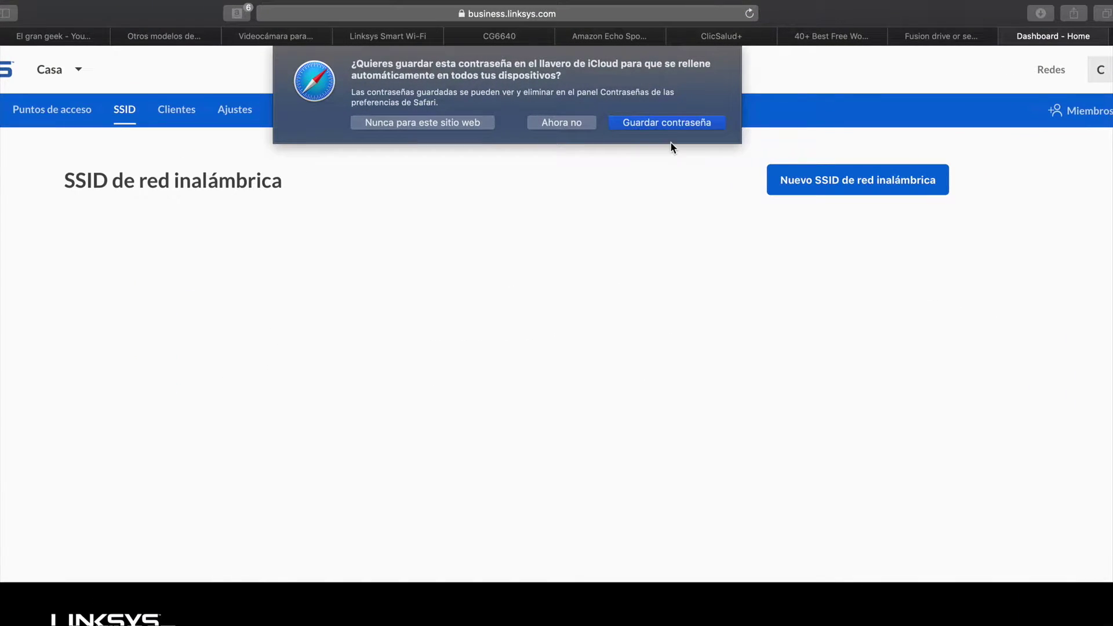
left_click(580, 118)
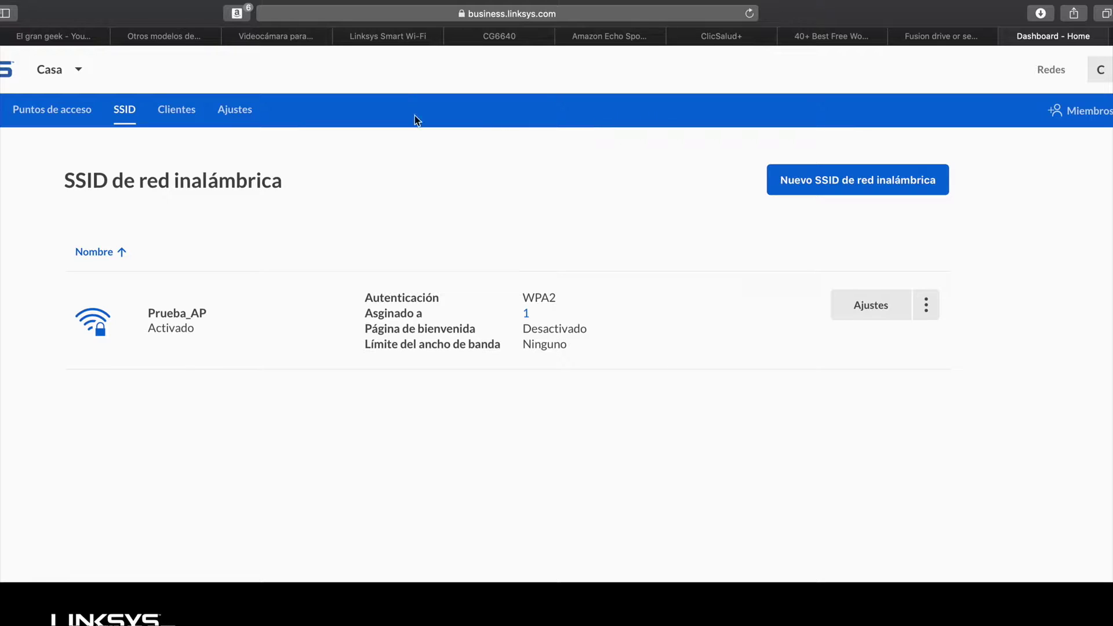
- Open the client connected to Prueba_AP and examine its connection duration, bandwidth, signal, consumption and packets
left_click(165, 111)
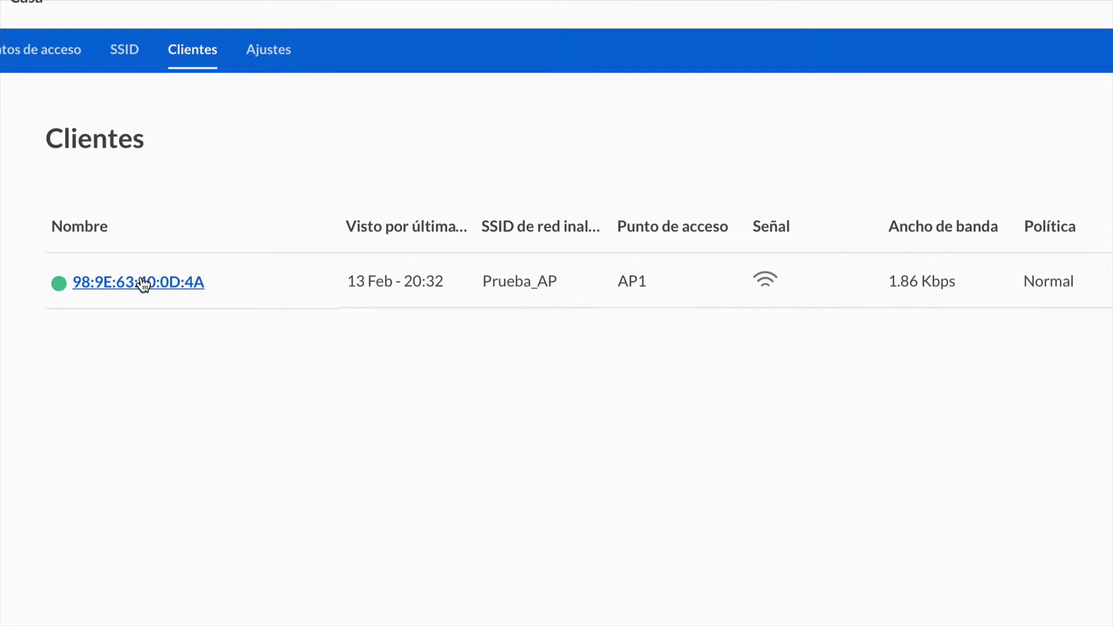
left_click(138, 287)
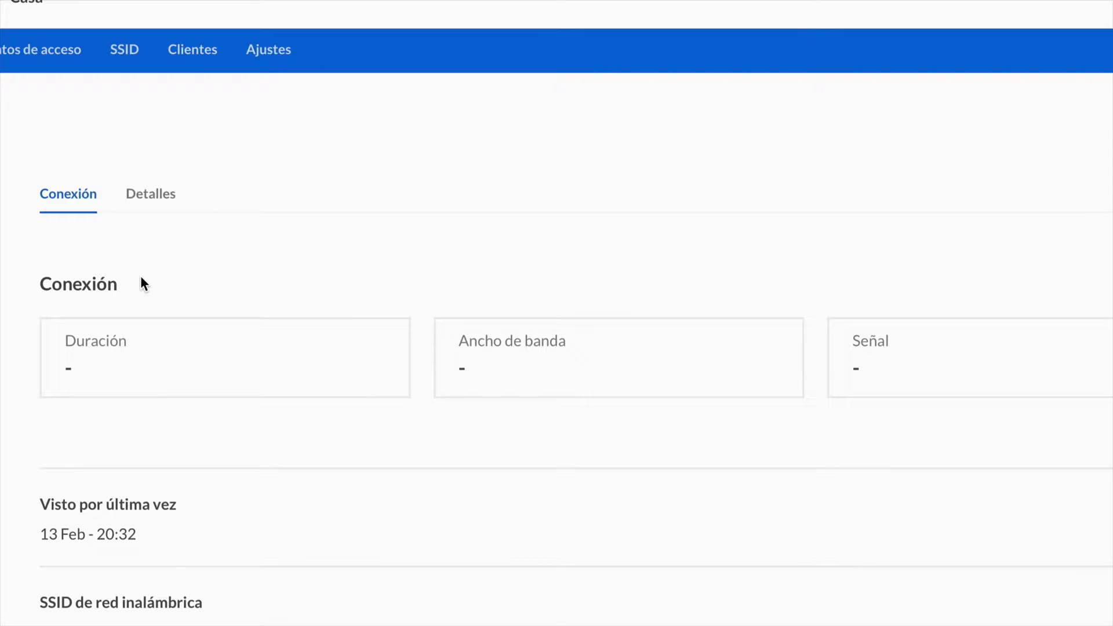
scroll(146, 290, "down", 2)
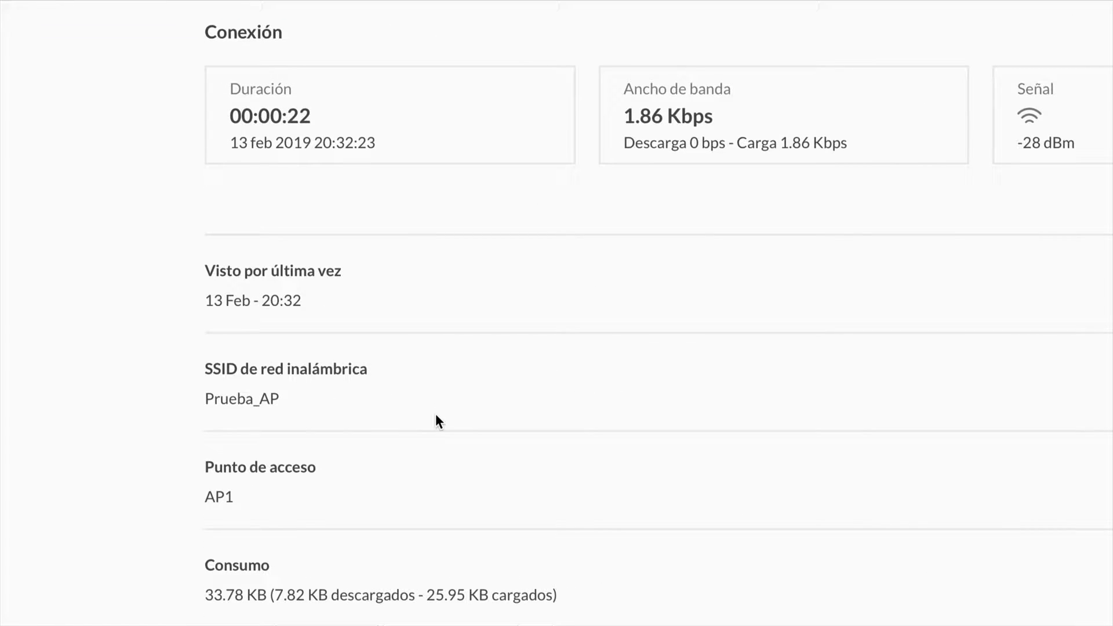
scroll(436, 413, "down", 3)
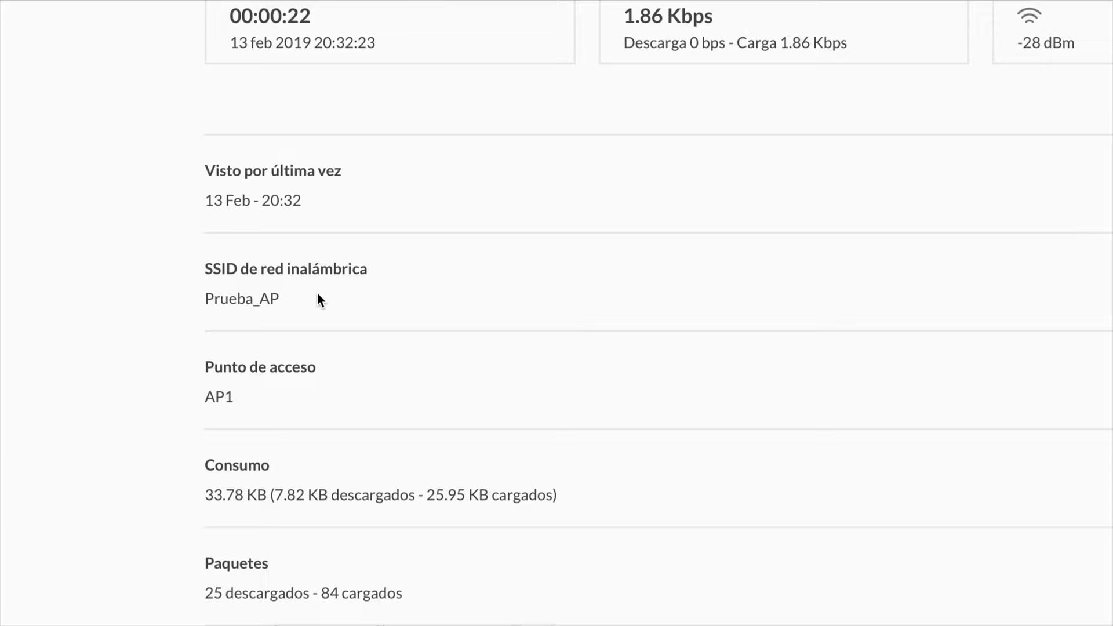
scroll(318, 294, "down", 3)
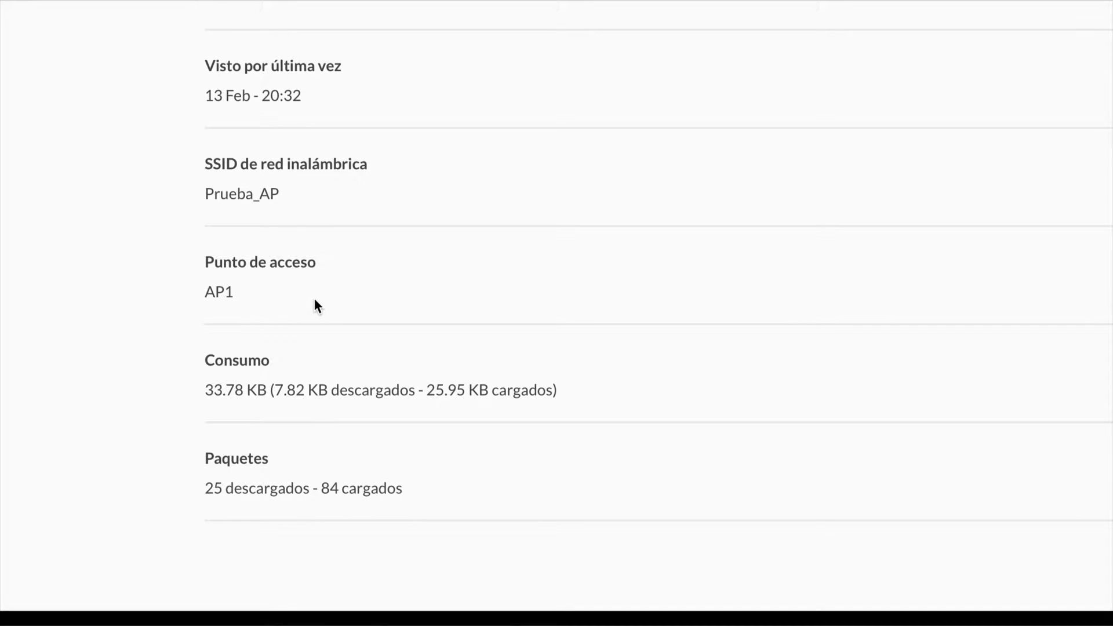
scroll(302, 537, "up", 10)
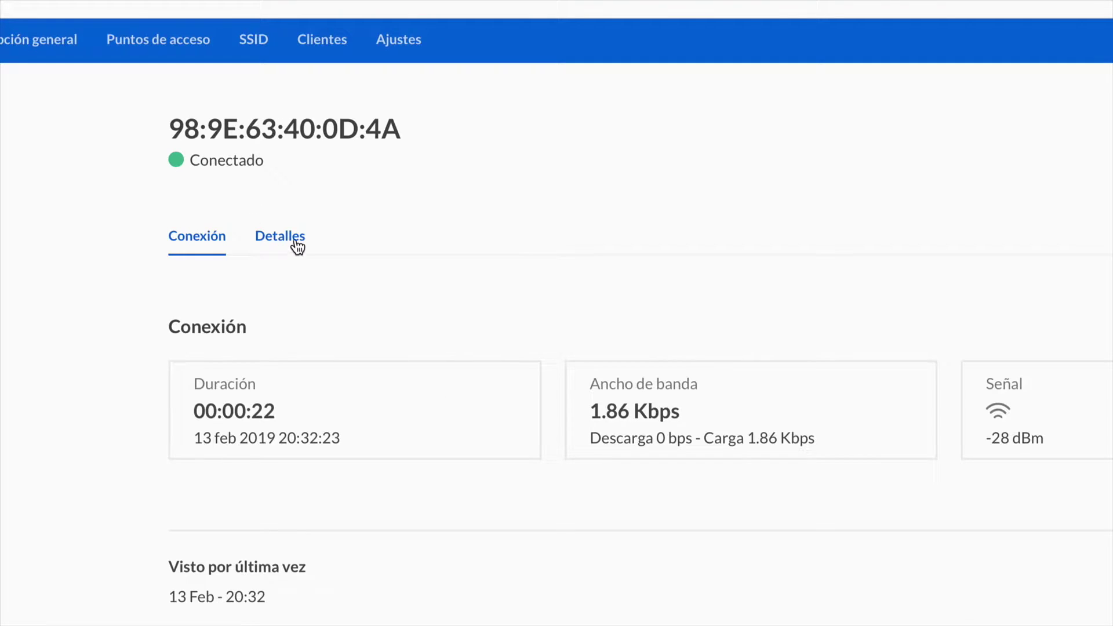
- Review the client's device details, such as MAC address and first and last seen times, and return to its connection data
left_click(281, 230)
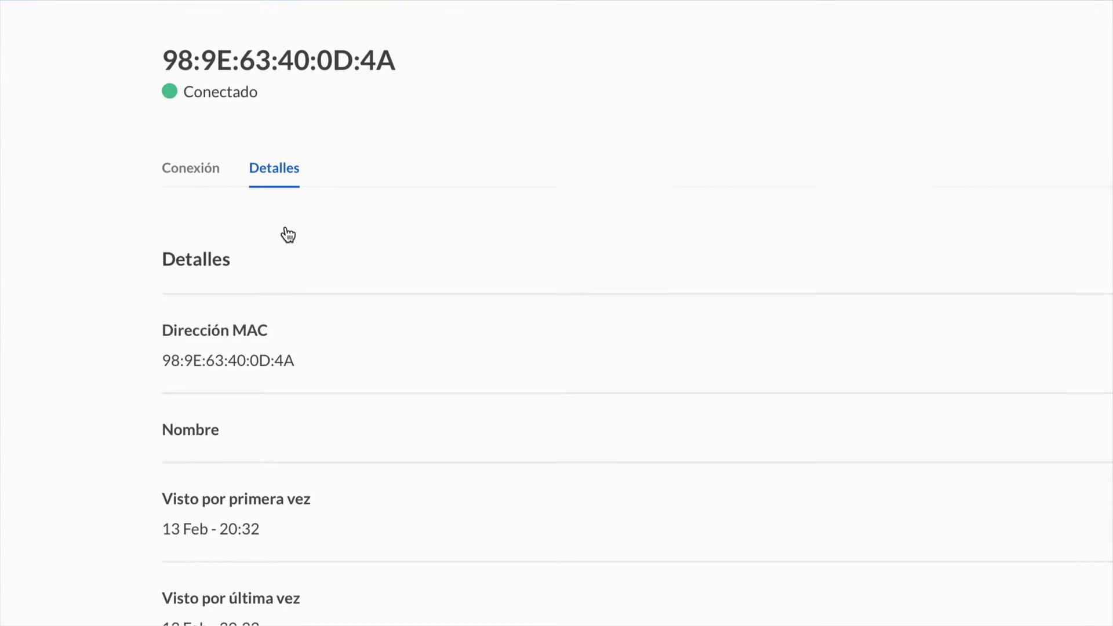
scroll(288, 235, "down", 2)
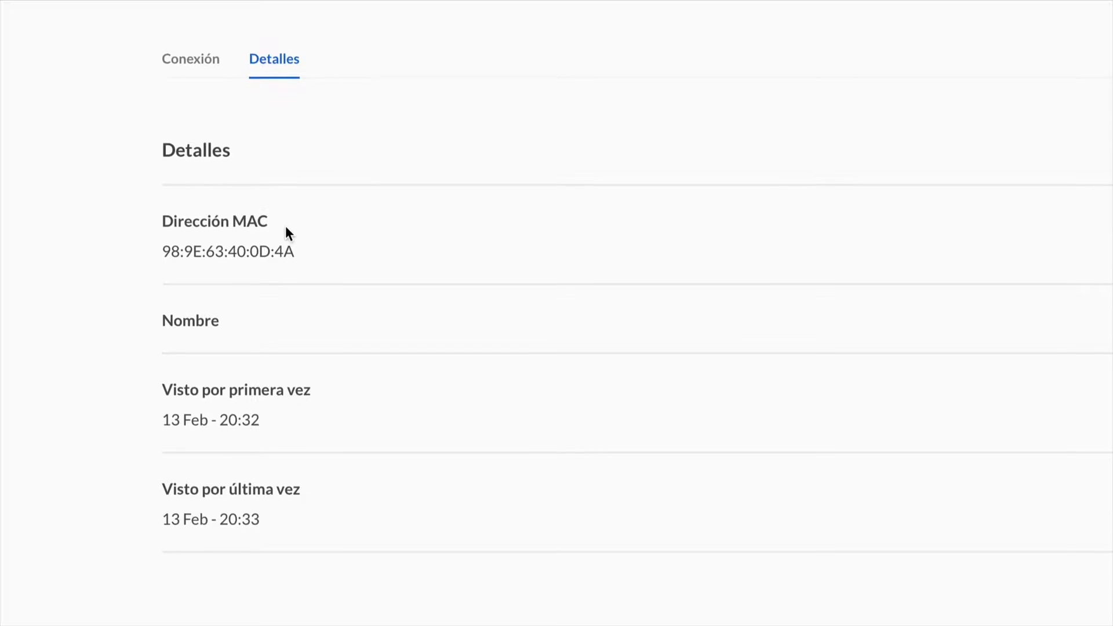
scroll(287, 233, "up", 3)
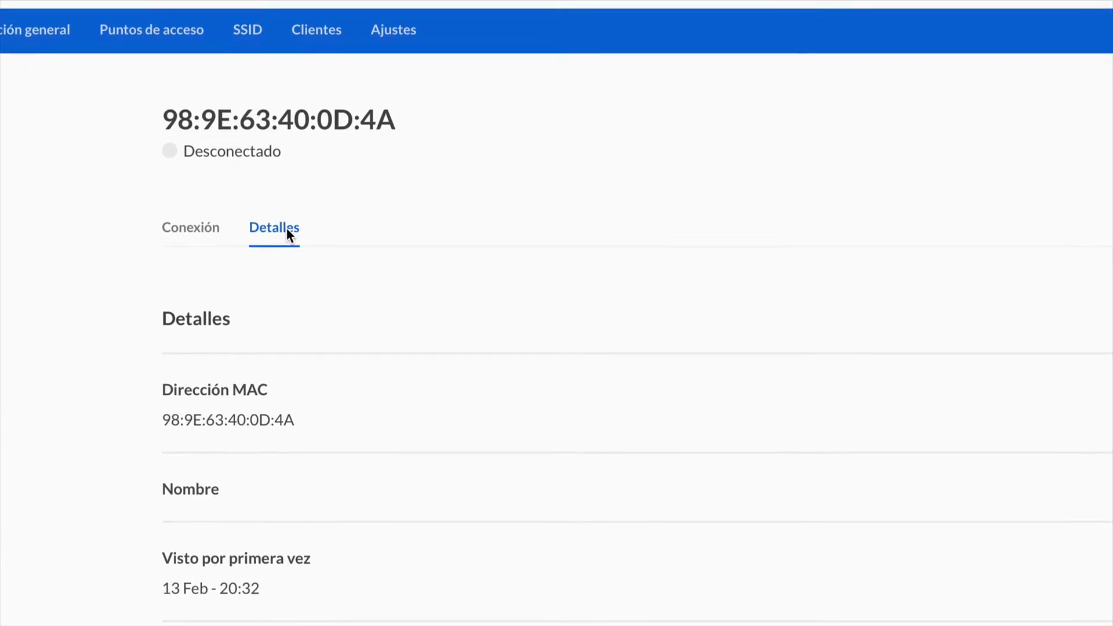
left_click(213, 225)
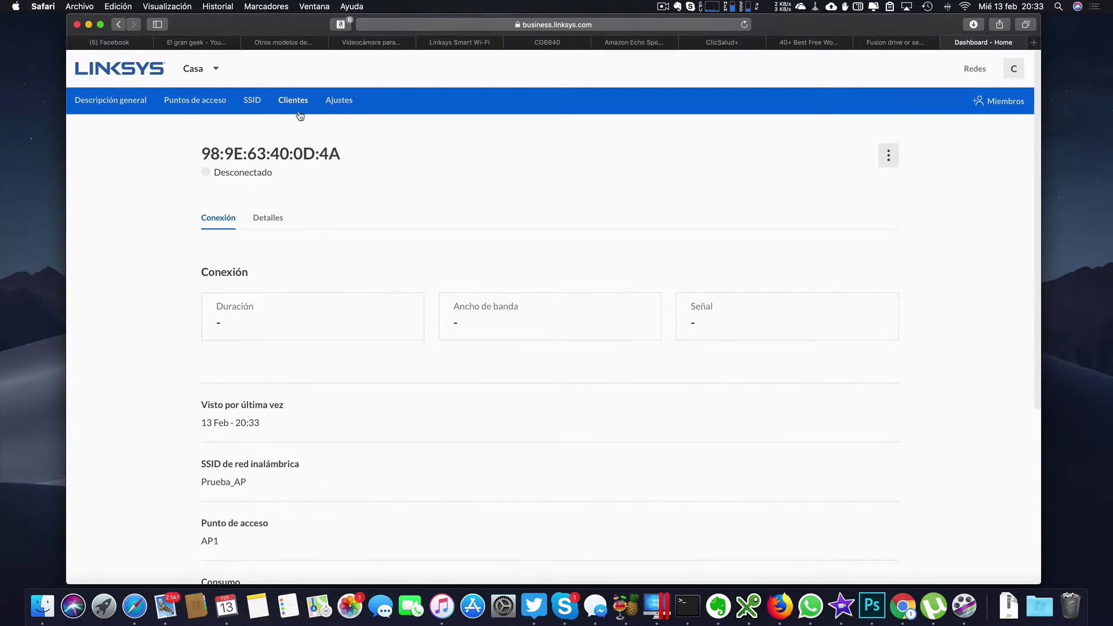
- Add the Consumo column to the table in the Clientes list
left_click(288, 106)
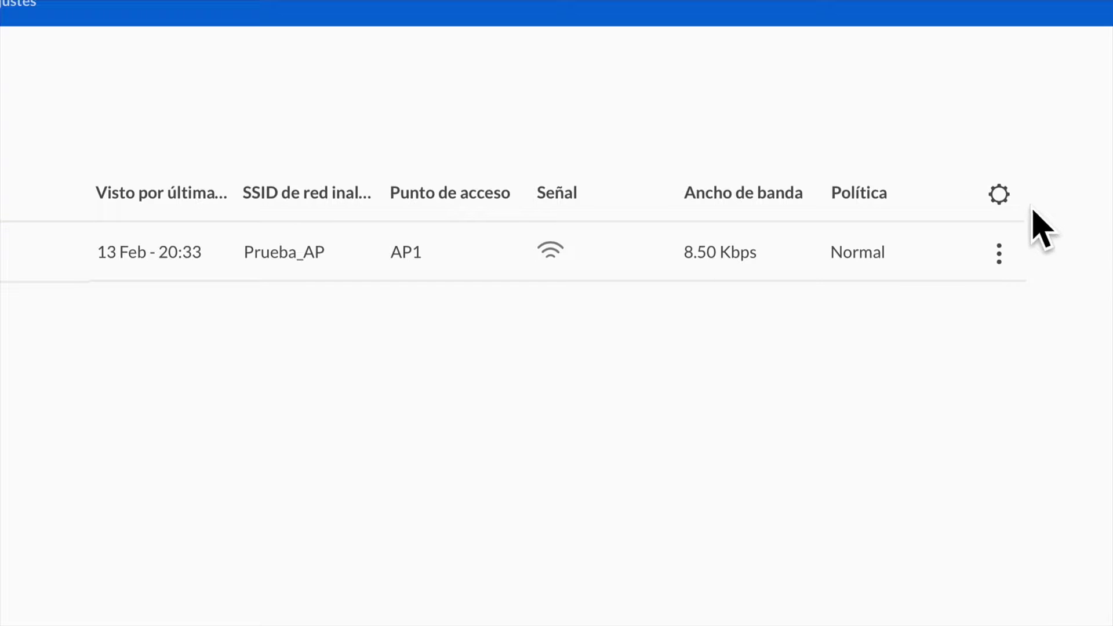
left_click(998, 195)
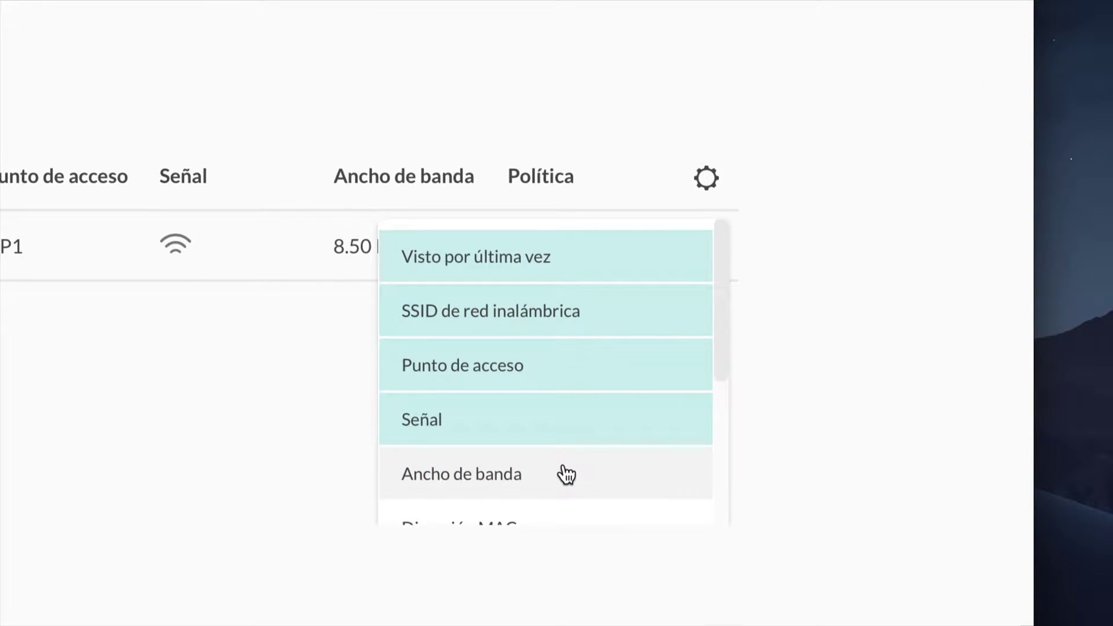
scroll(531, 519, "down", 3)
scroll(534, 447, "down", 6)
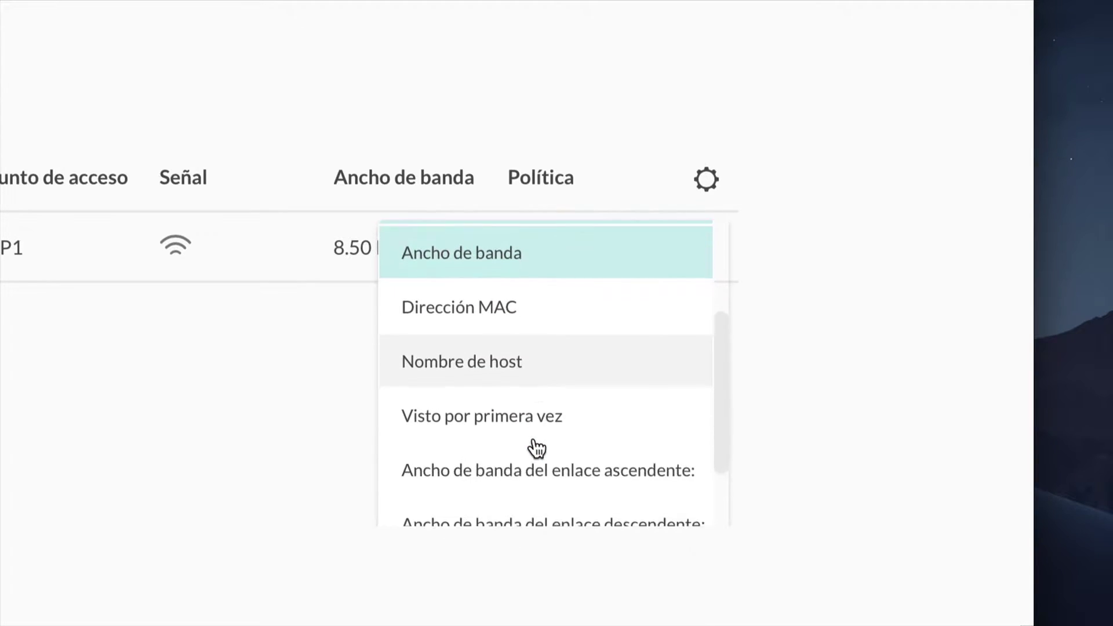
scroll(628, 462, "up", 3)
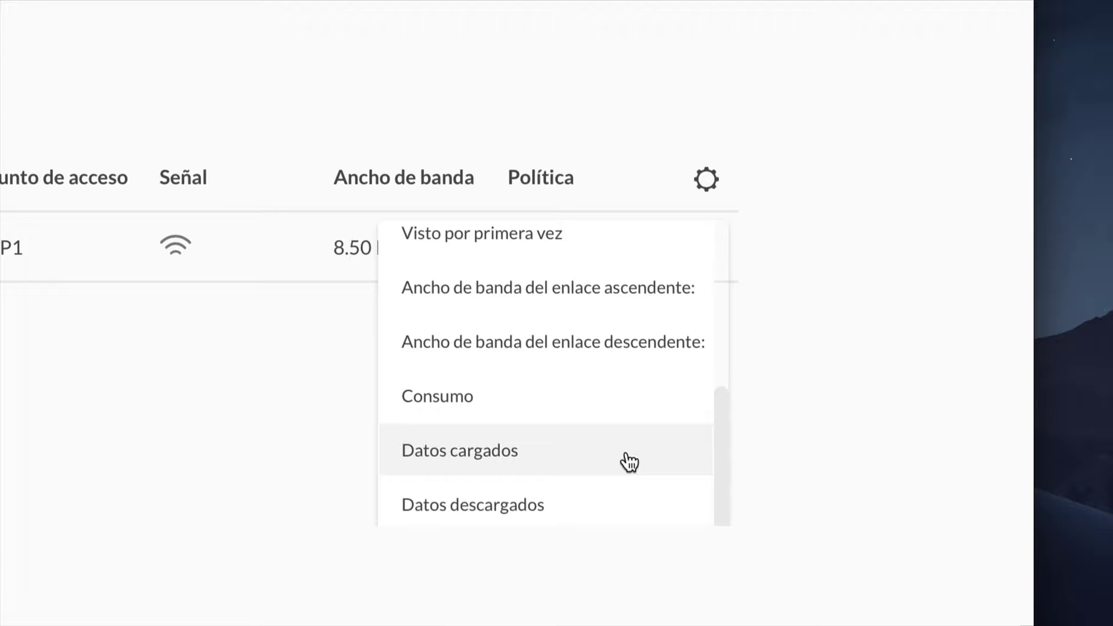
left_click(559, 395)
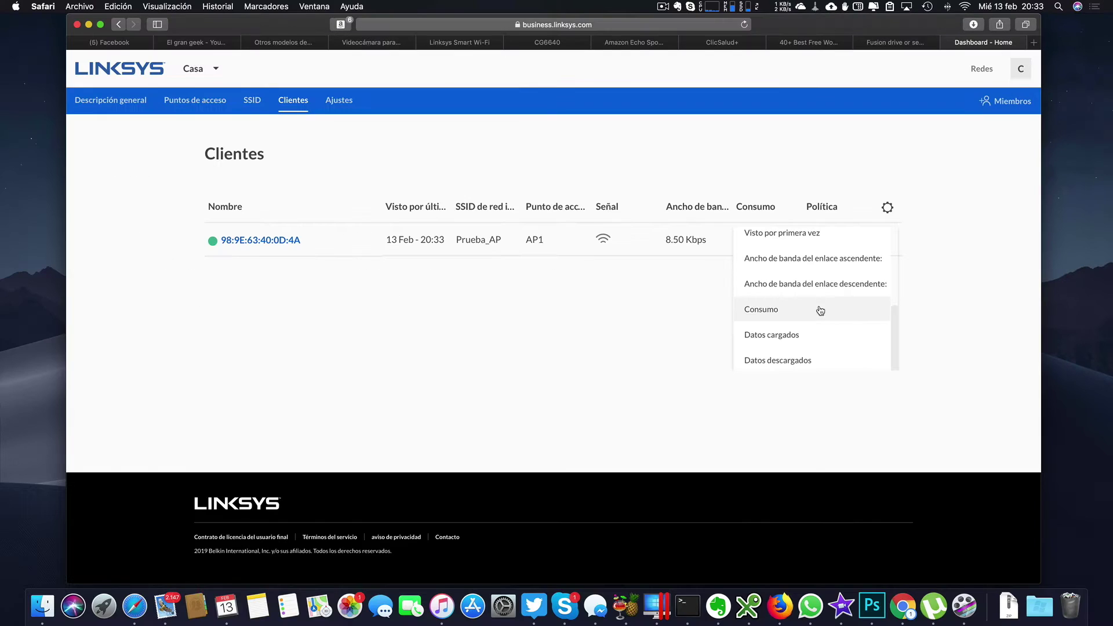
- Toggle the Consumo column in the Clientes table, leave it hidden and close the column list
left_click(772, 310)
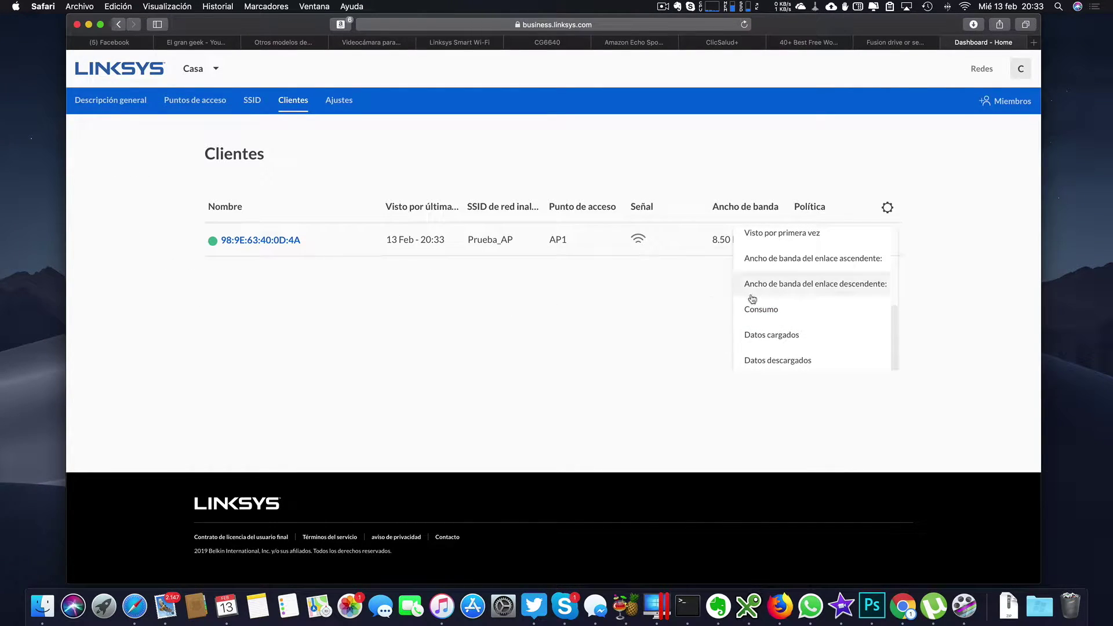
left_click(767, 311)
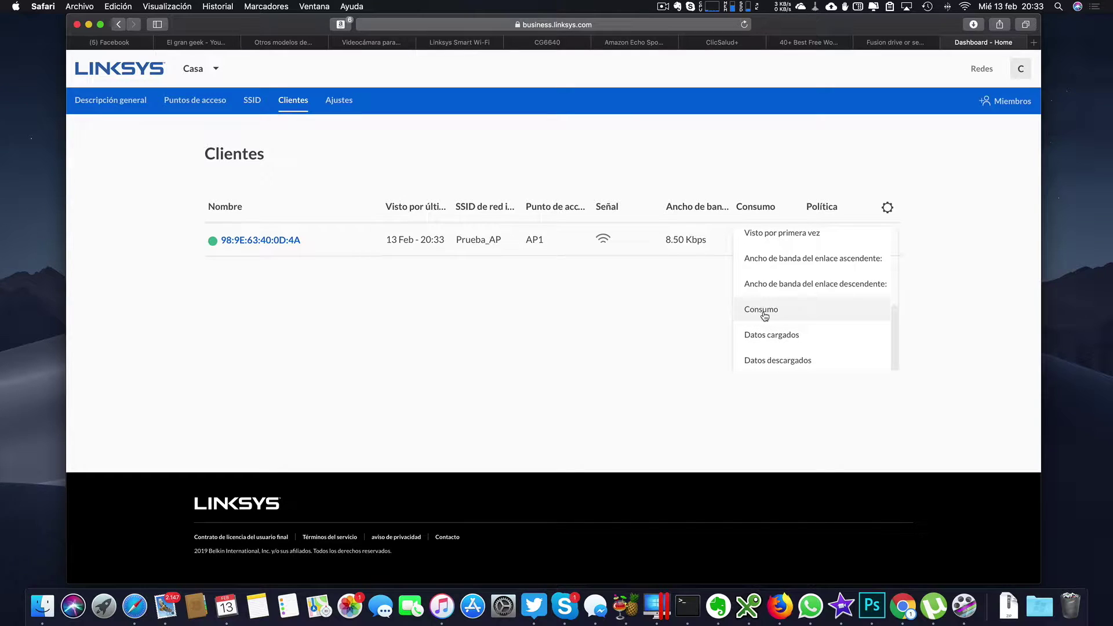
left_click(768, 312)
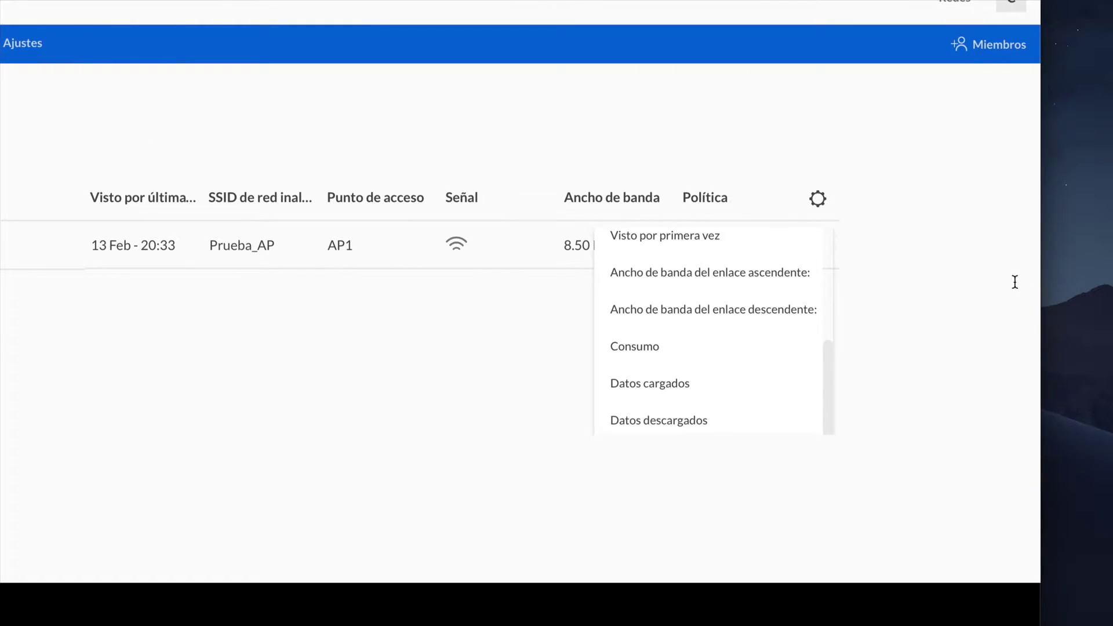
left_click(931, 267)
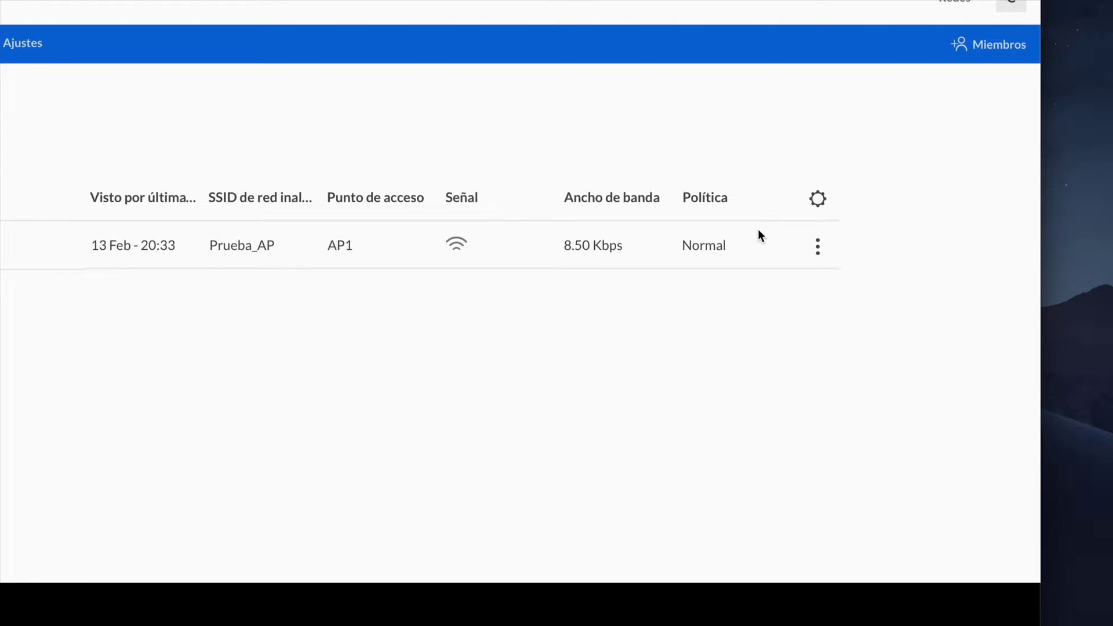
- Open the Conexión data of the client on Prueba_AP from its row options and review the page
left_click(816, 250)
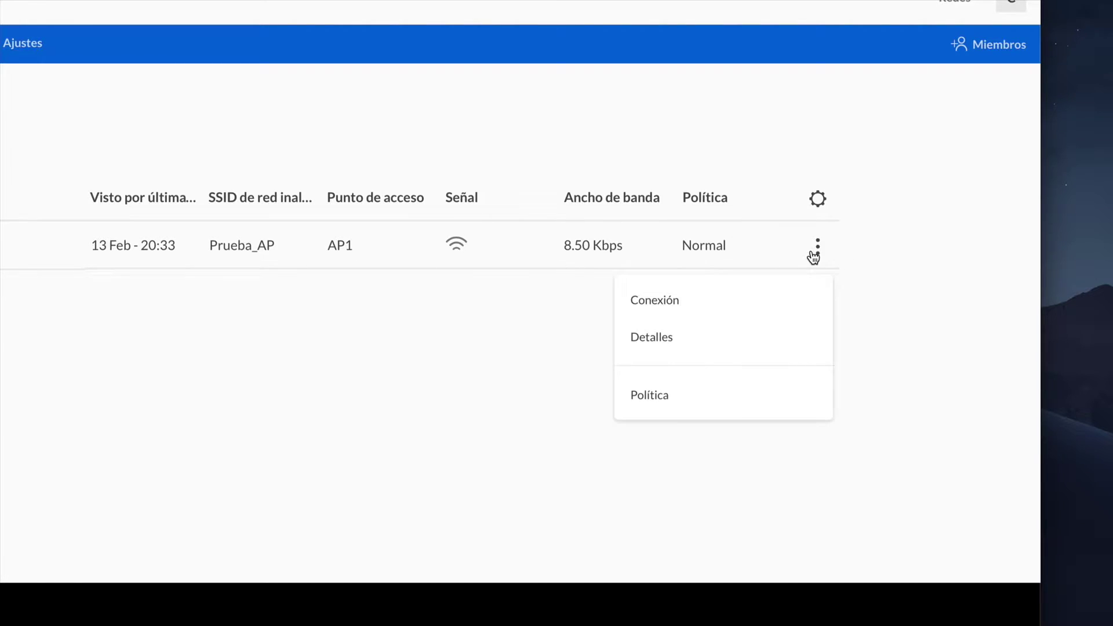
left_click(734, 313)
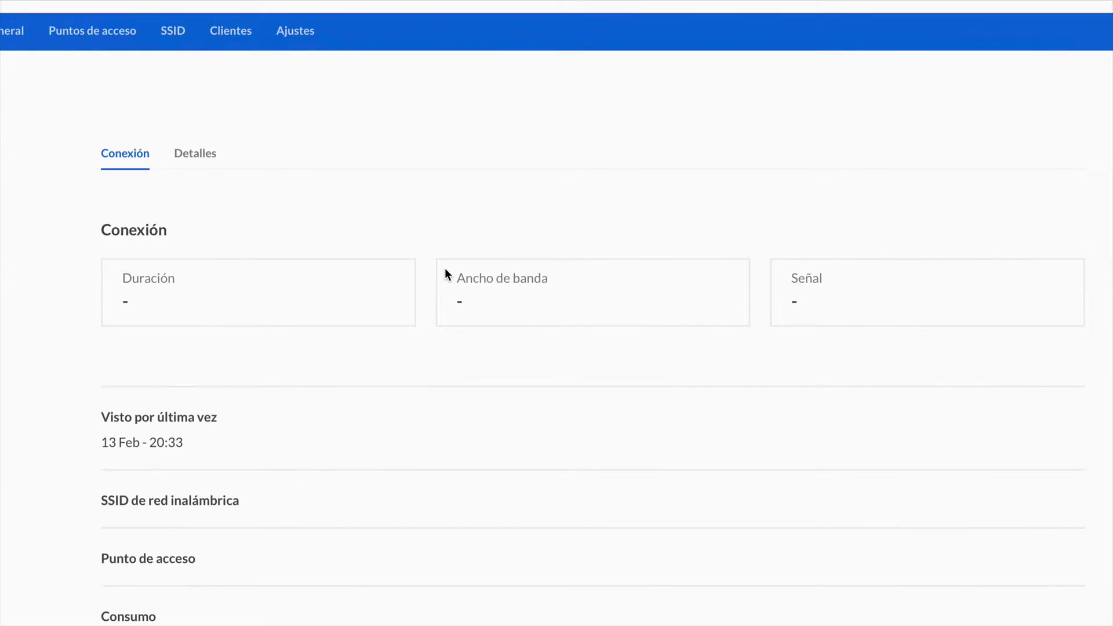
scroll(448, 271, "down", 5)
scroll(447, 271, "up", 3)
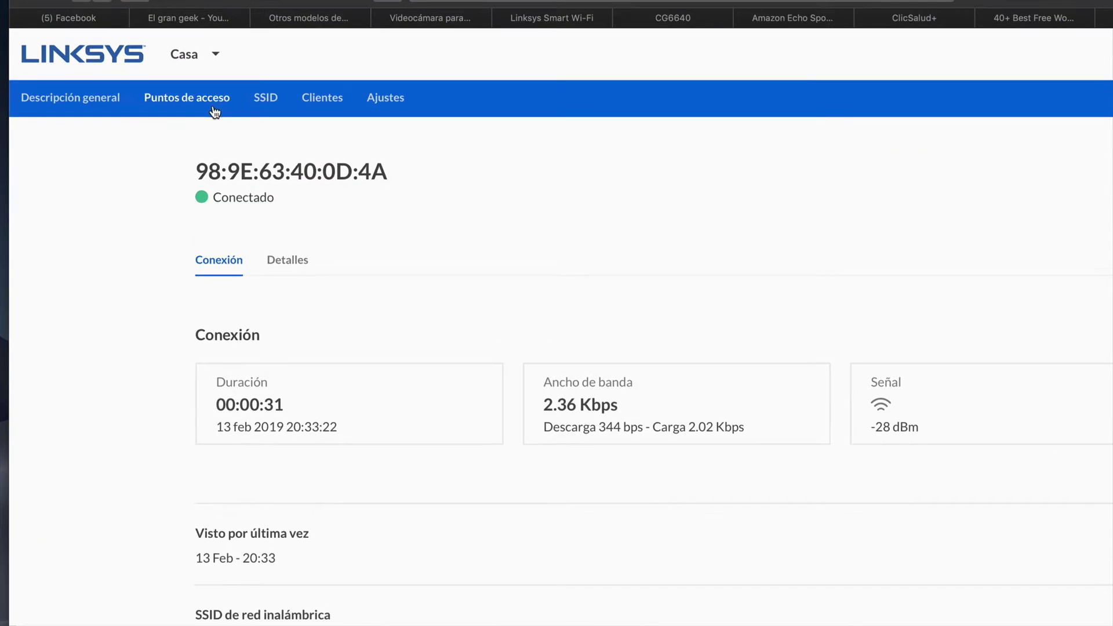
- Open the settings of the Prueba_AP wireless network and review its General options for name, visibility, authentication and status
left_click(262, 109)
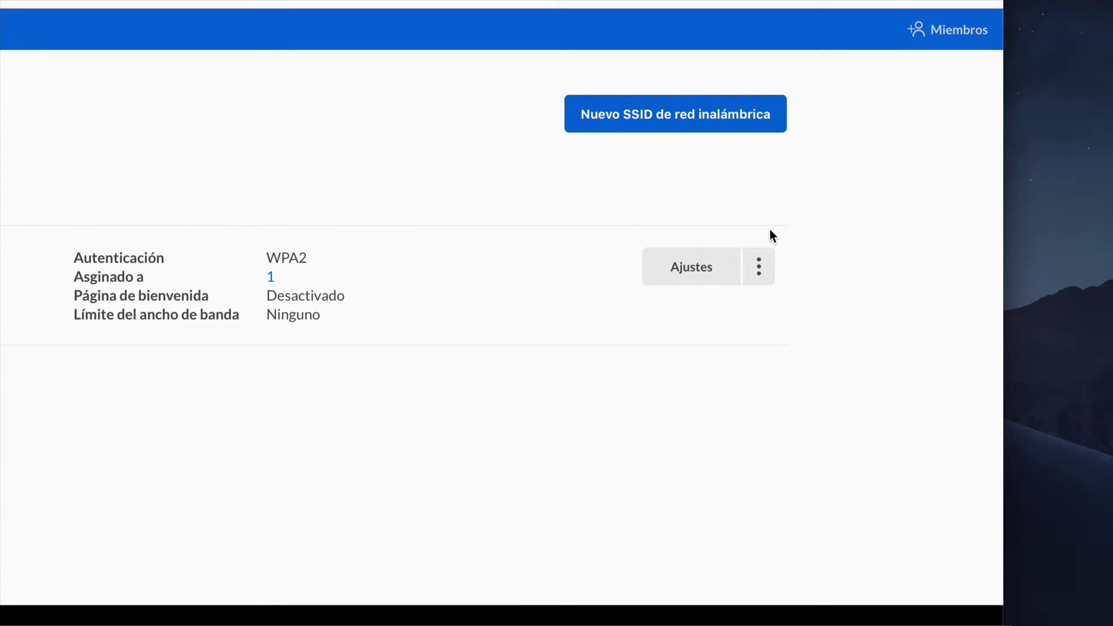
left_click(760, 272)
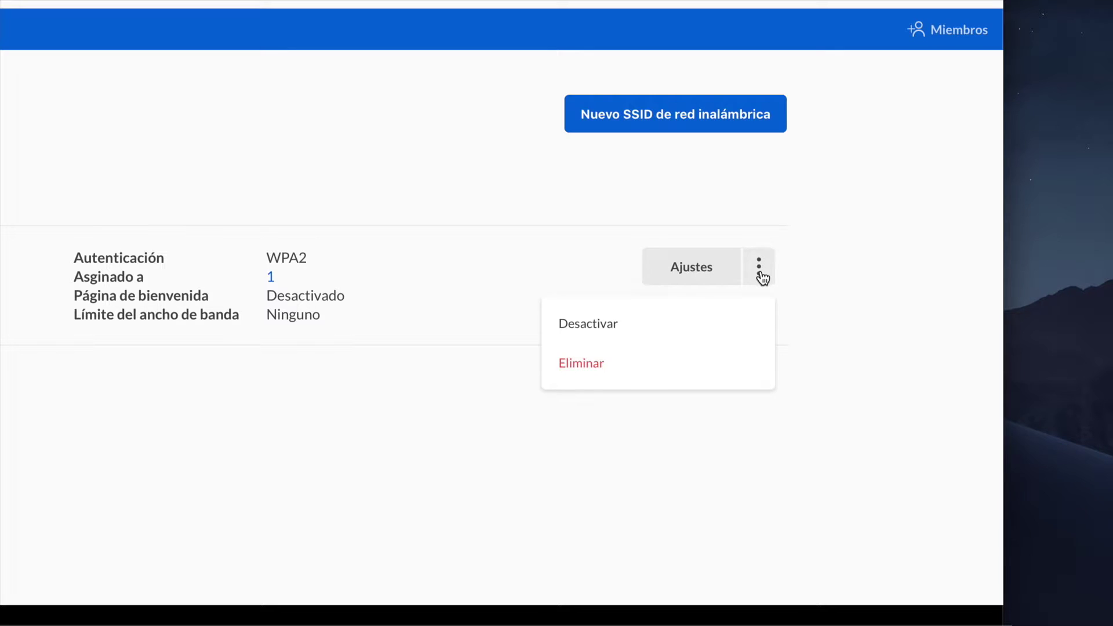
left_click(673, 266)
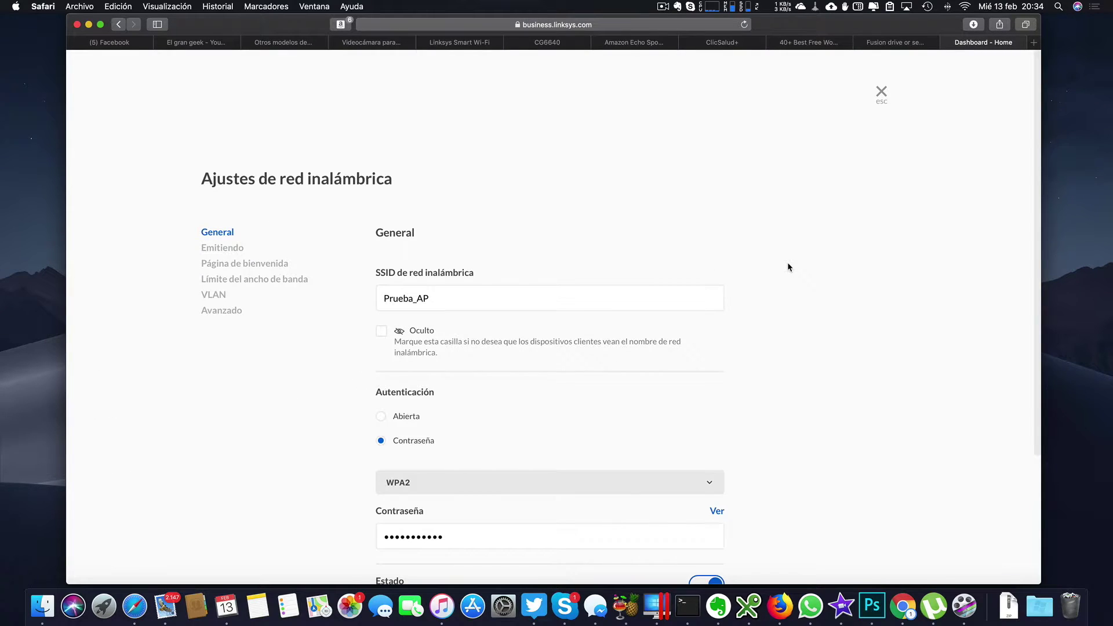
scroll(506, 286, "down", 1)
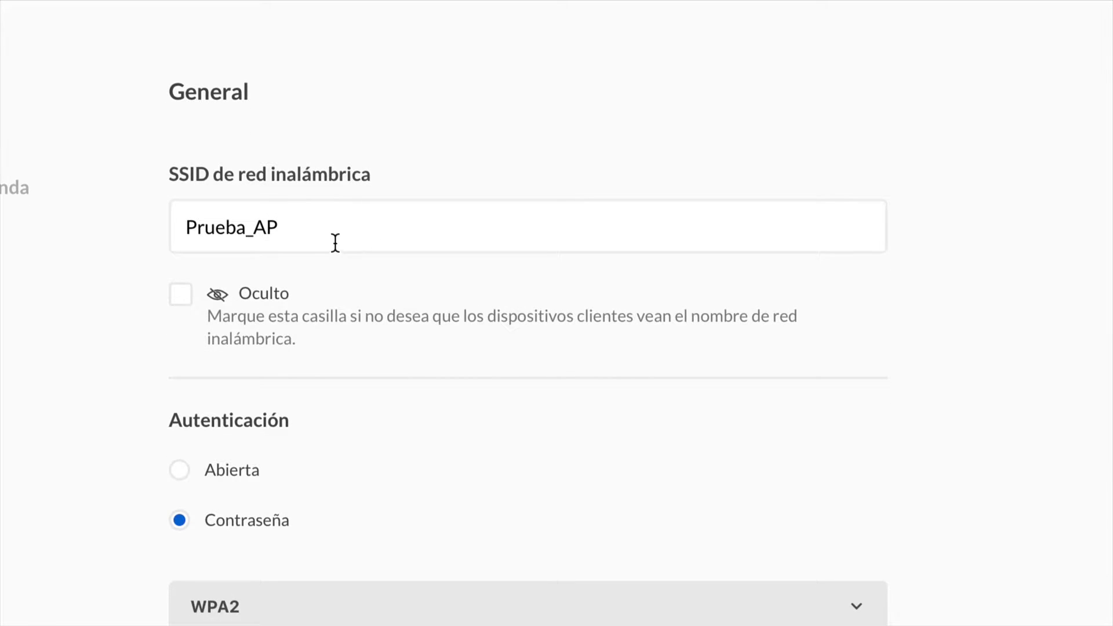
scroll(335, 254, "down", 2)
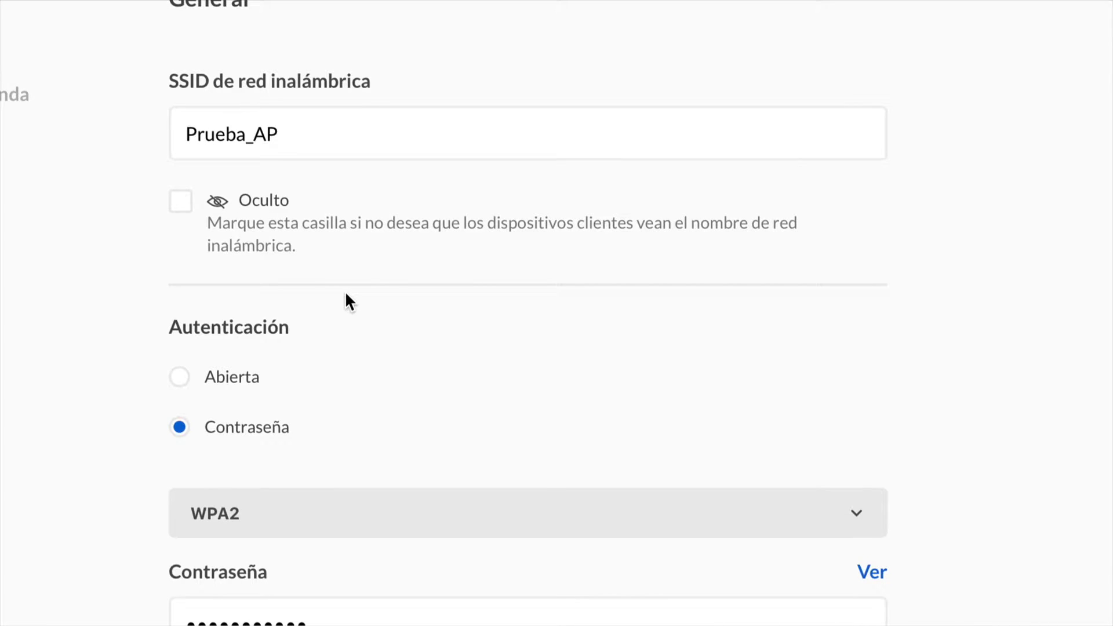
scroll(346, 291, "down", 4)
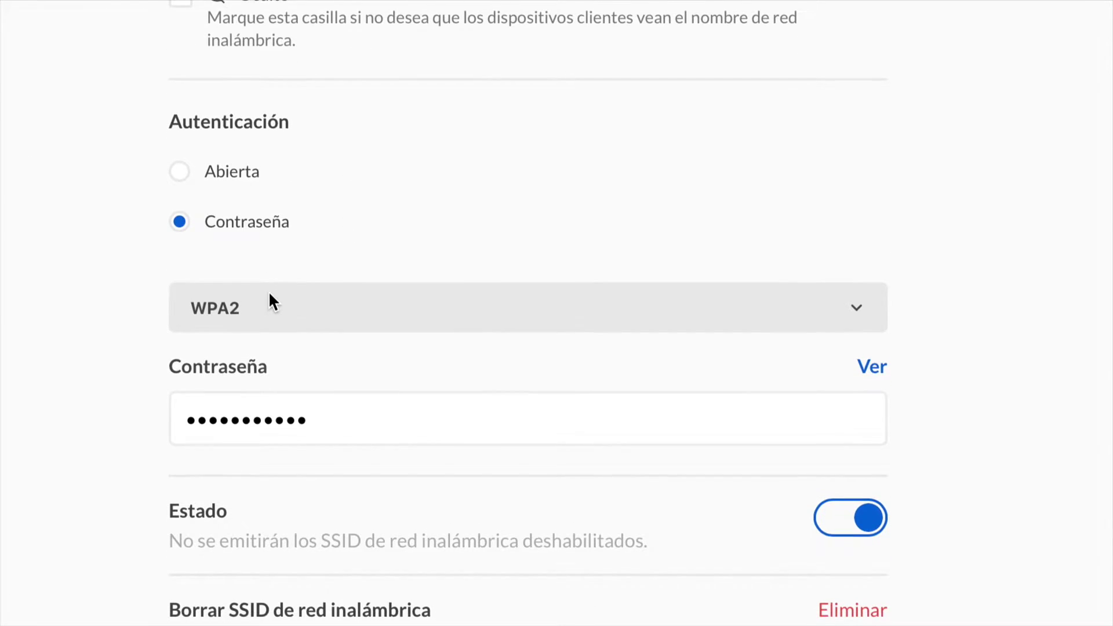
scroll(402, 423, "down", 6)
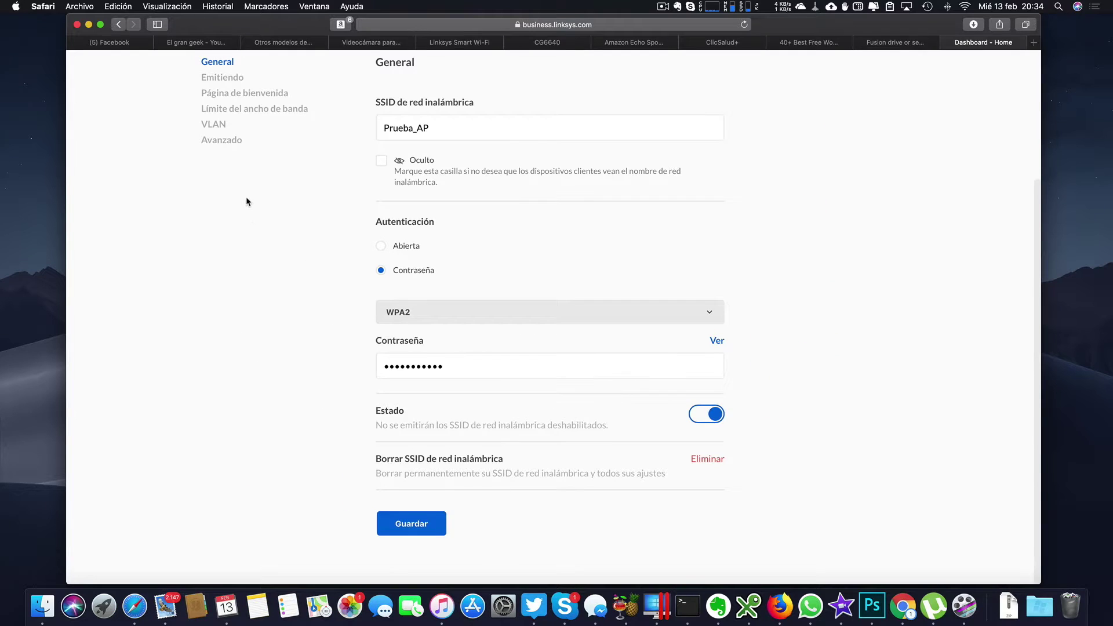
- Examine the Emitiendo and Página de bienvenida settings and try out the per-network bandwidth limit, leaving it switched off
scroll(255, 195, "up", 5)
left_click(224, 189)
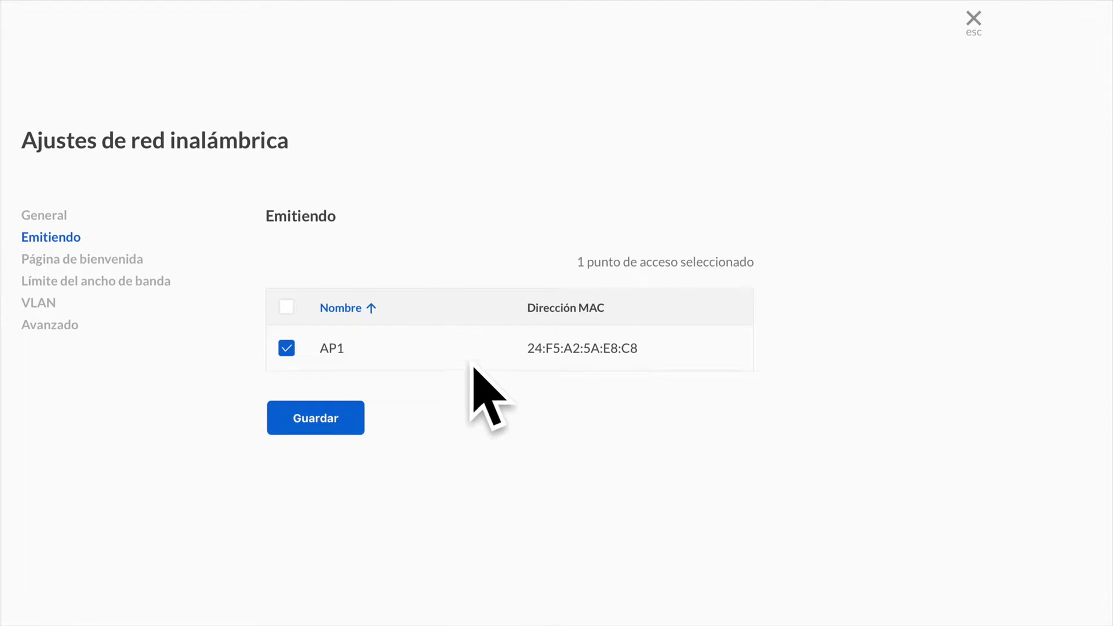
left_click(88, 261)
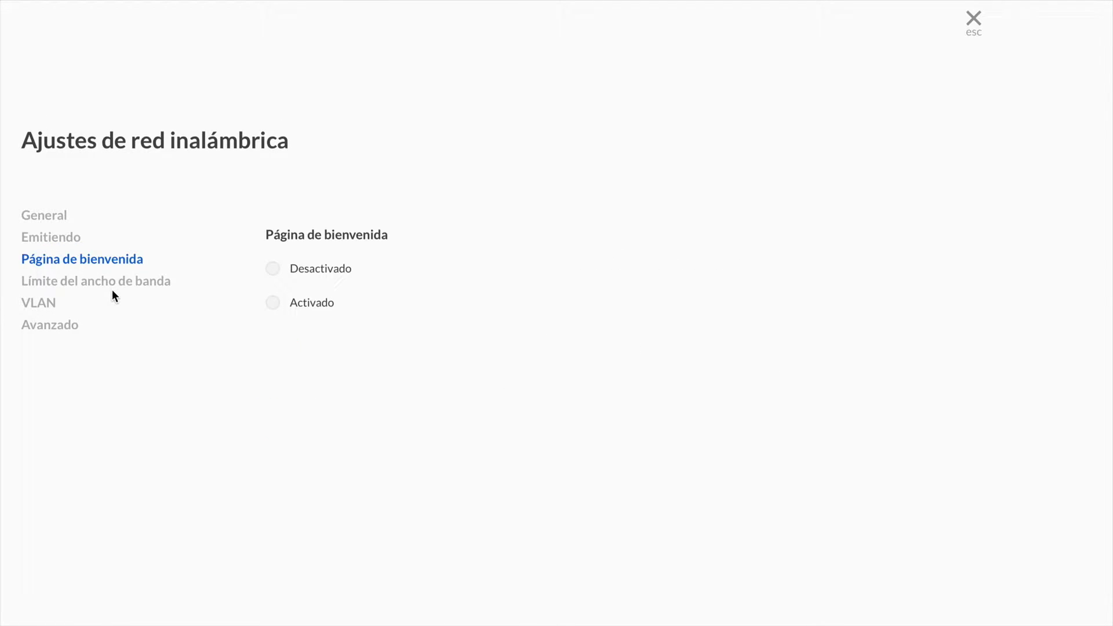
left_click(136, 284)
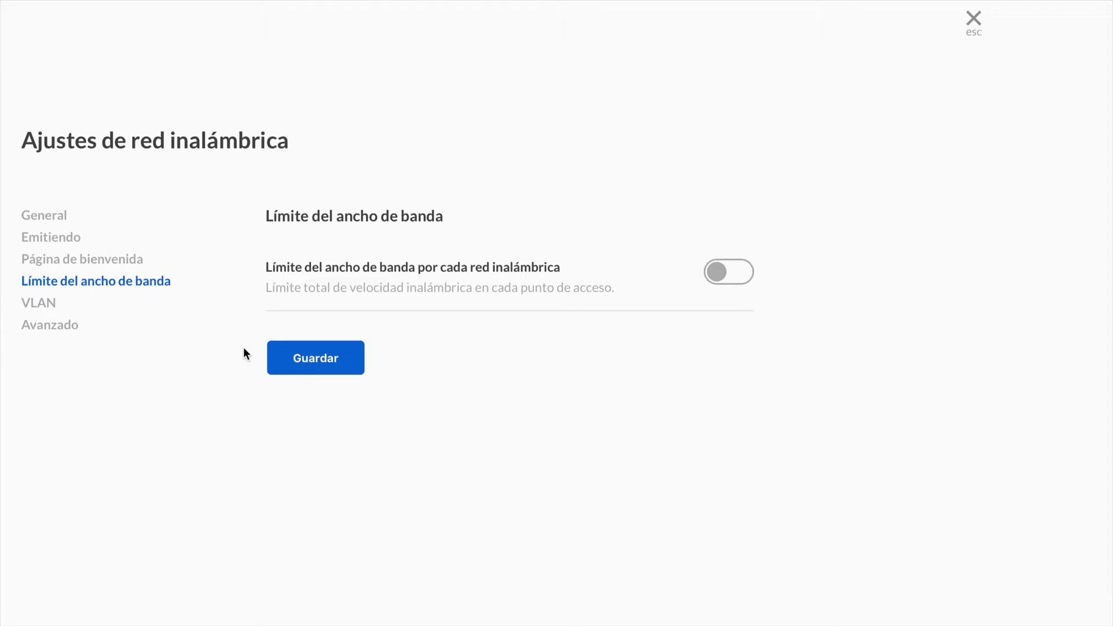
left_click(729, 272)
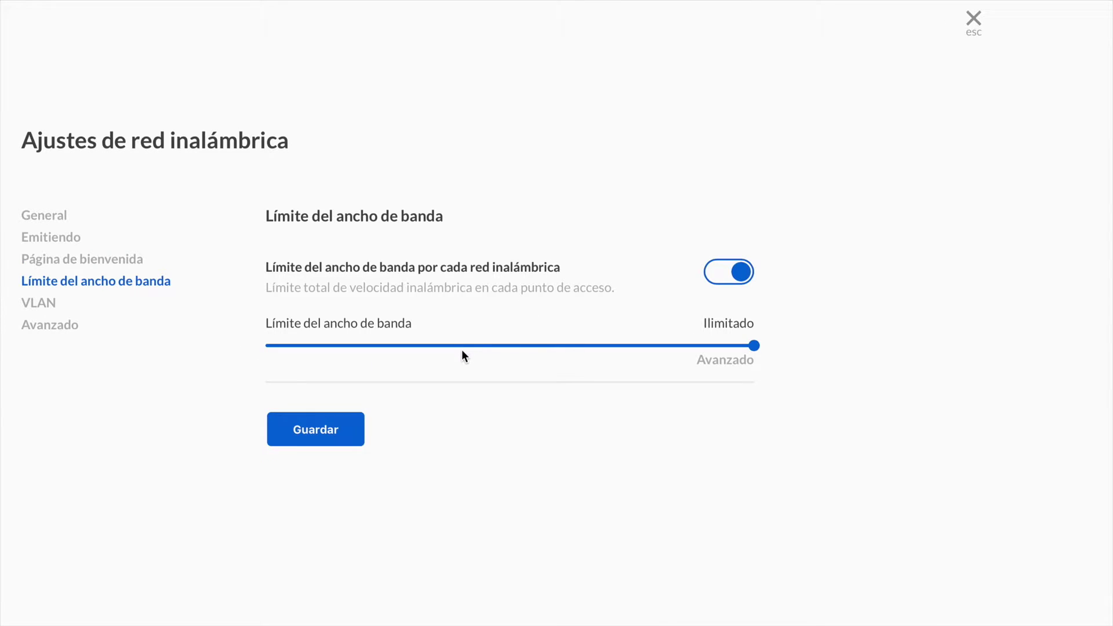
left_click(720, 275)
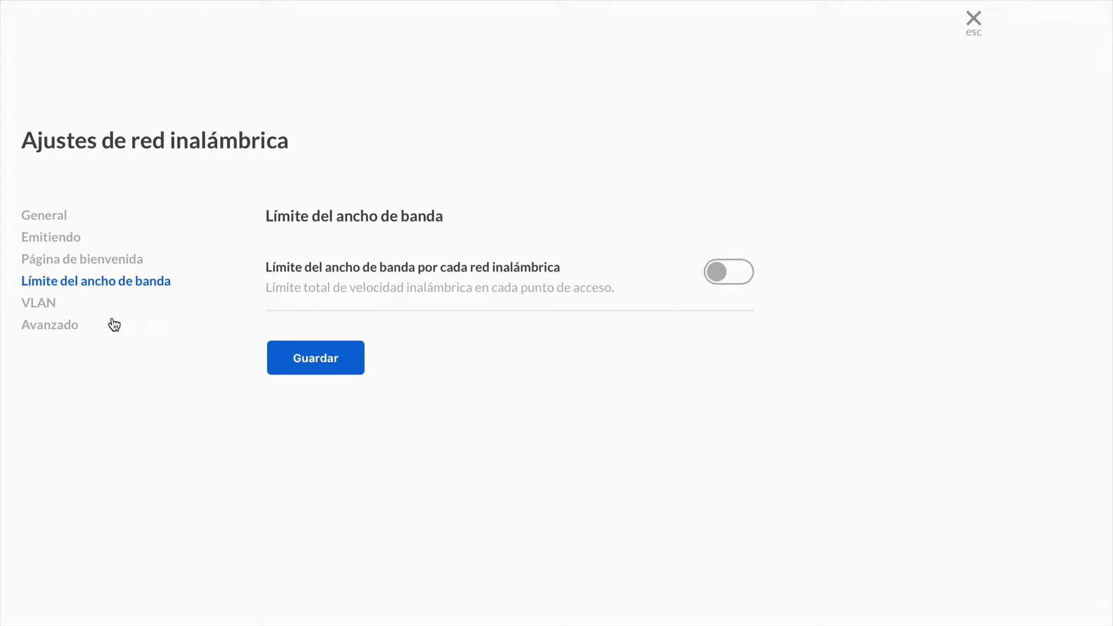
- Review the VLAN and Avanzado settings of the wireless network and close its settings without saving
left_click(70, 311)
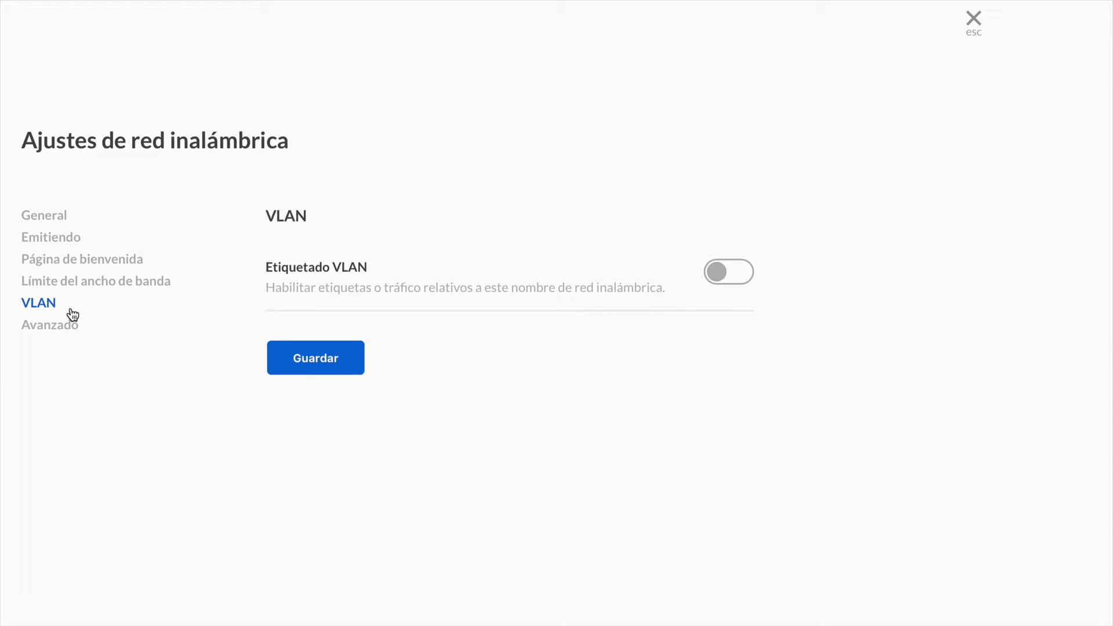
left_click(65, 327)
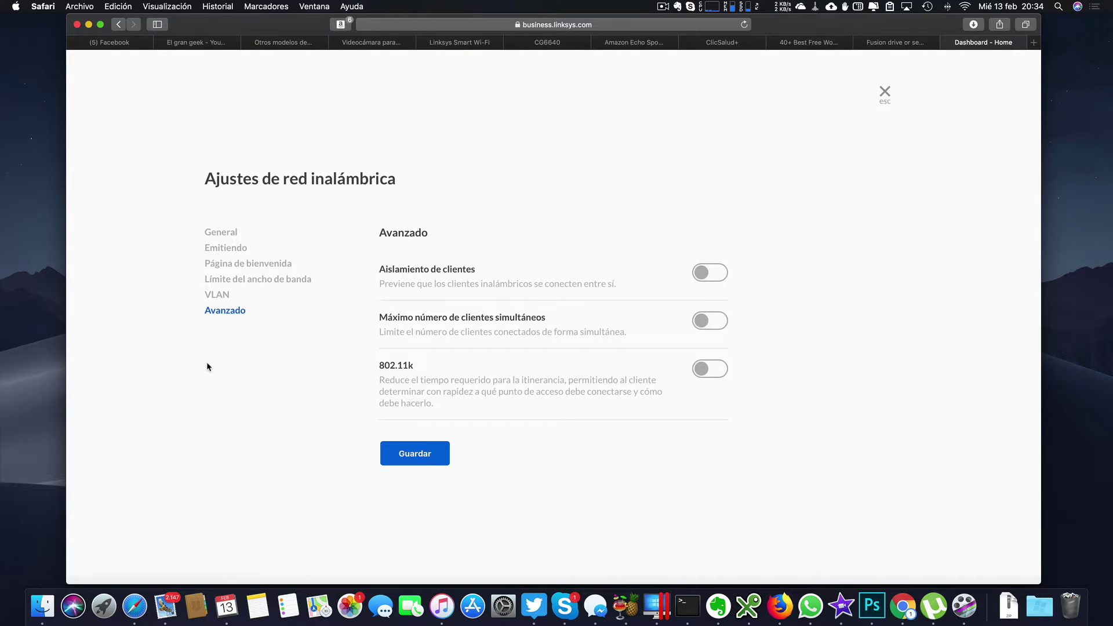
left_click(886, 93)
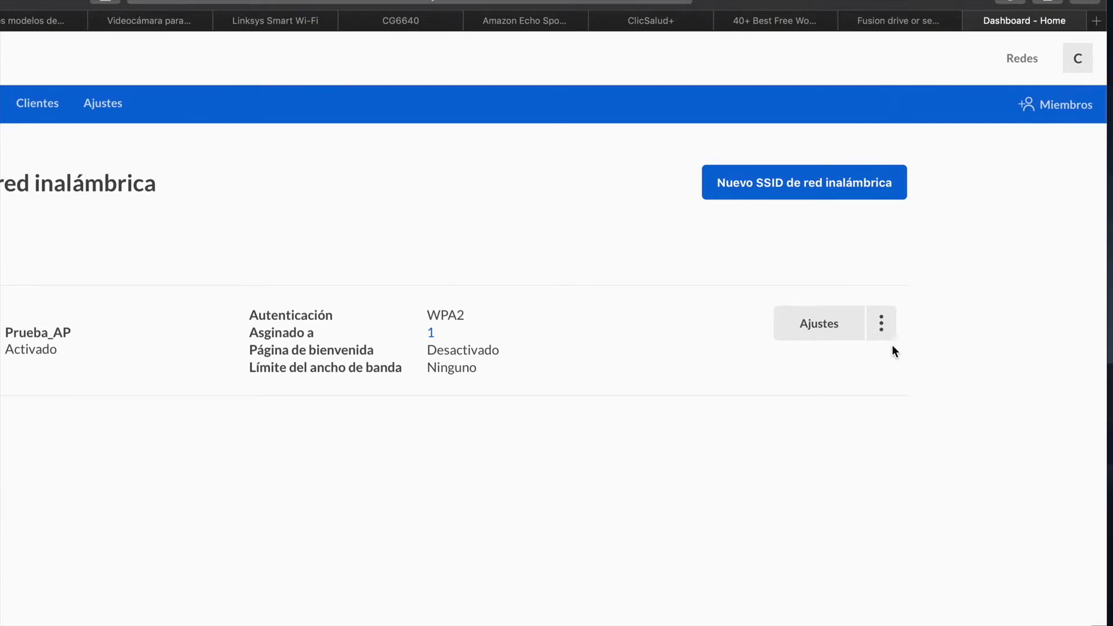
- Deactivate the Prueba_AP wireless network and check the Mac's list of available Wi-Fi networks
left_click(883, 254)
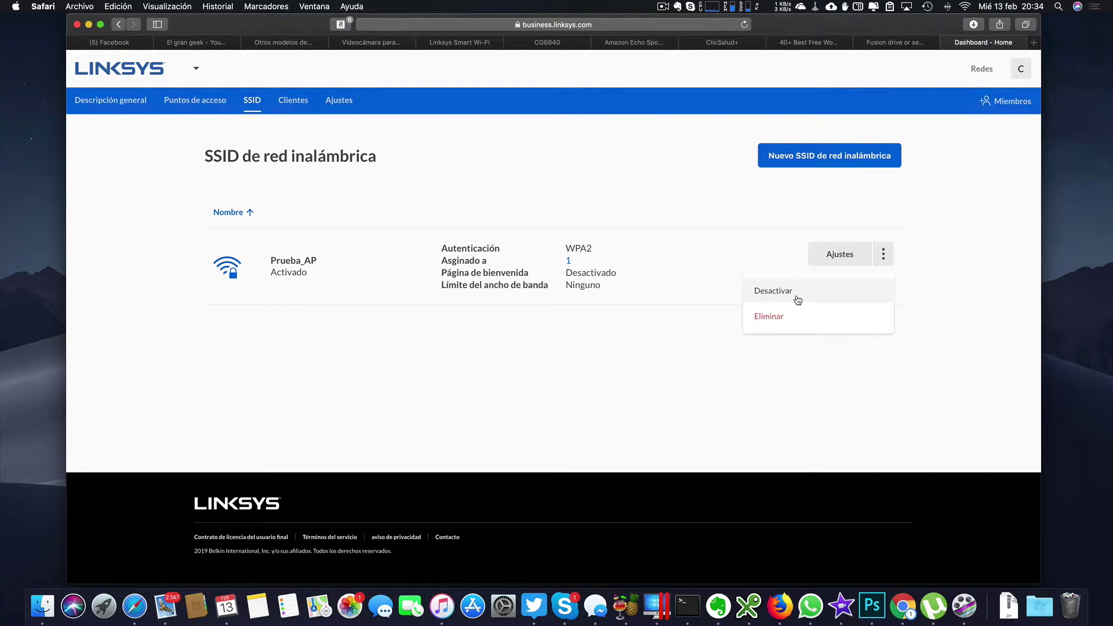
left_click(798, 297)
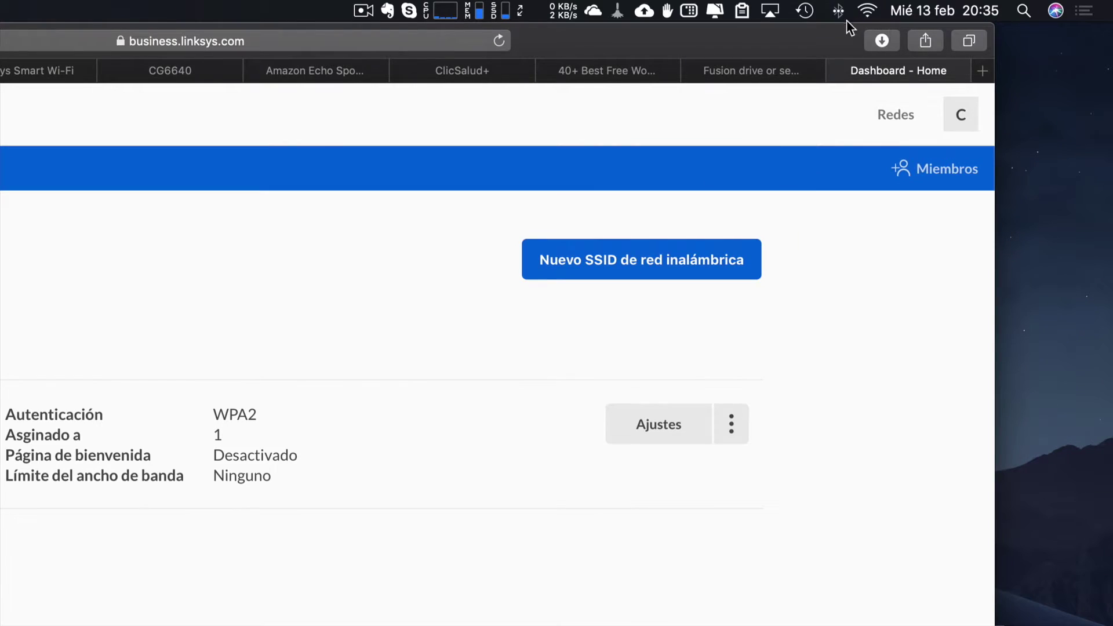
left_click(977, 7)
left_click(868, 10)
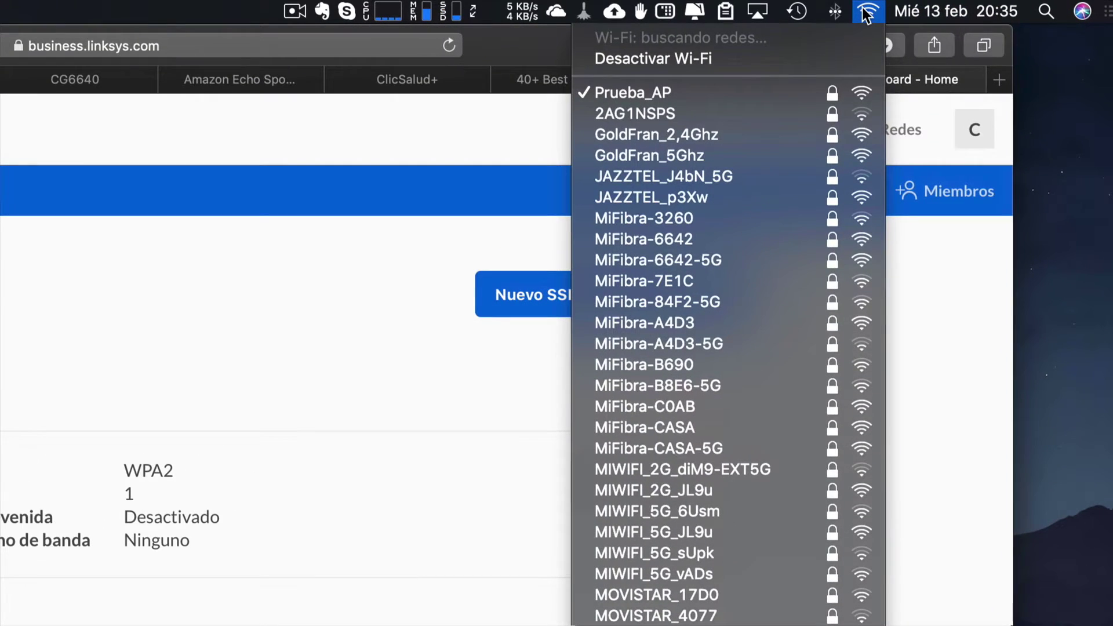
left_click(868, 12)
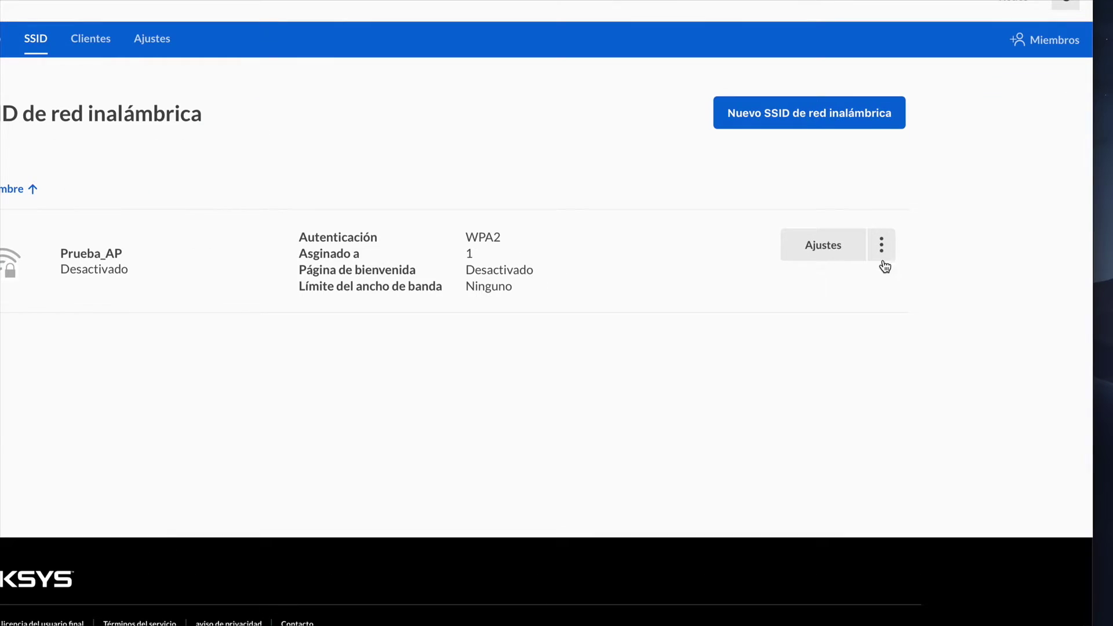
- Reactivate the Prueba_AP wireless network, and check the Mac's Wi-Fi connection and the Clientes list
left_click(882, 260)
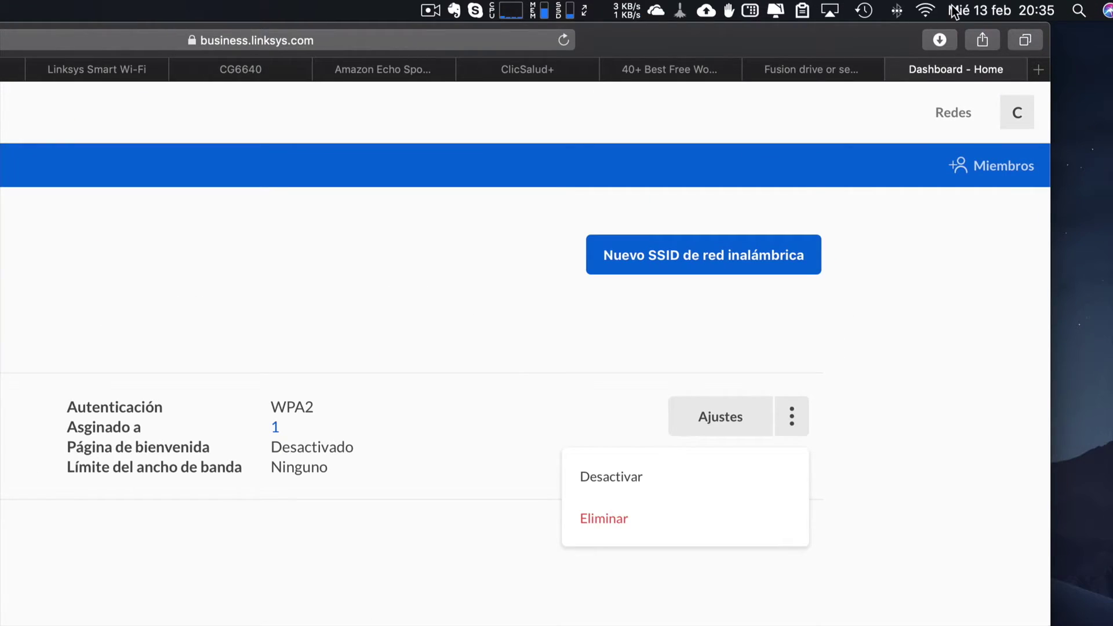
left_click(955, 10)
left_click(955, 10)
left_click(926, 10)
left_click(927, 11)
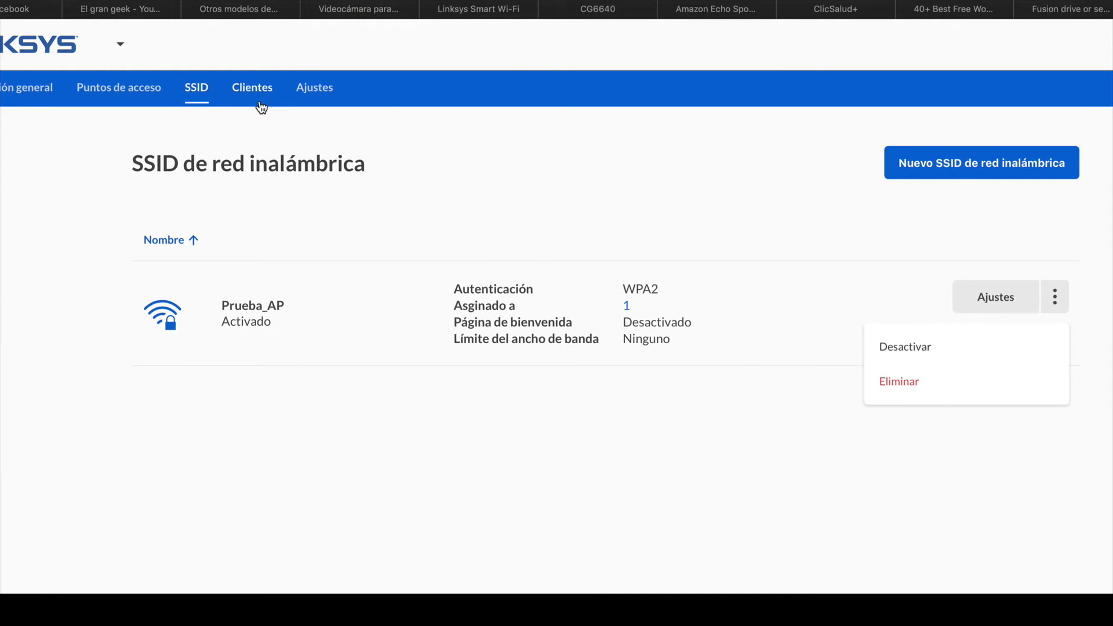
left_click(260, 106)
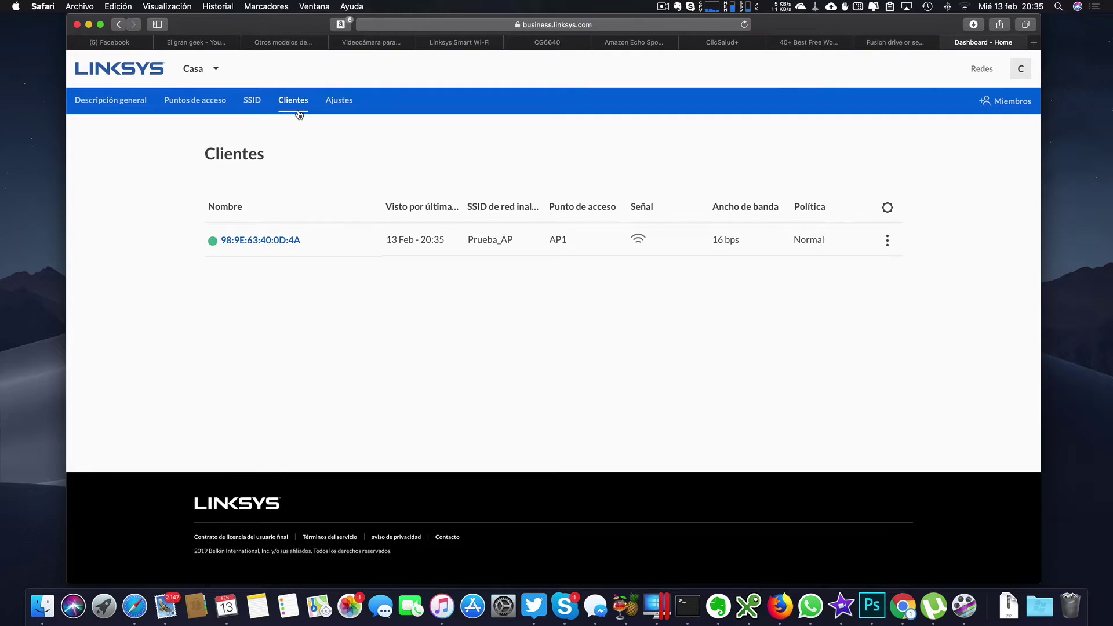
- Open the general settings of the Casa network and save its icon with the stadium symbol selected
left_click(339, 101)
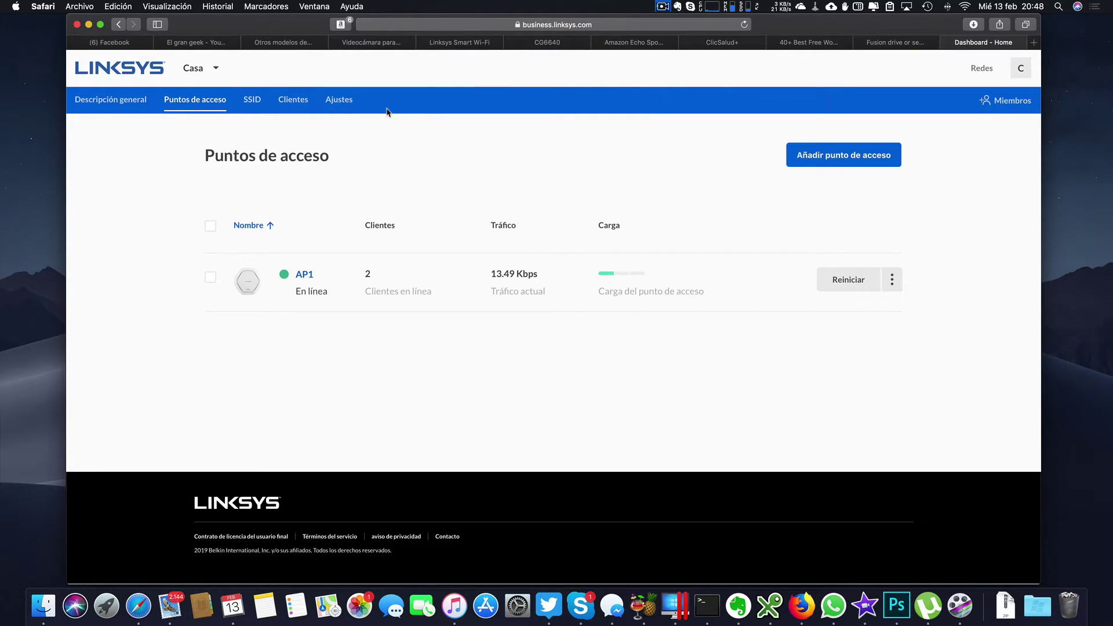
left_click(344, 102)
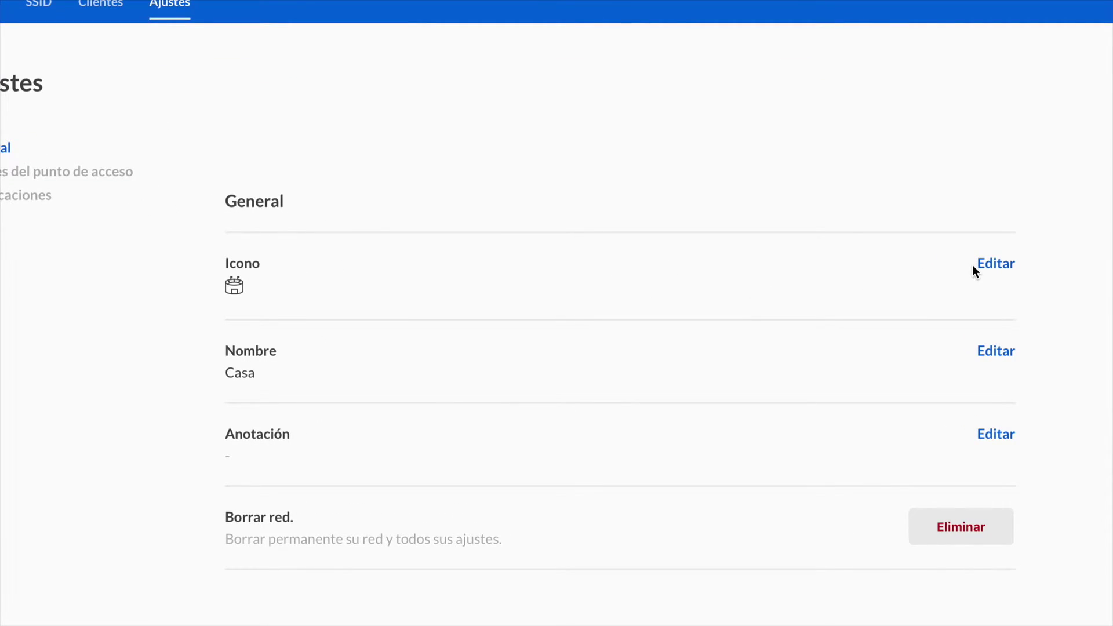
left_click(986, 264)
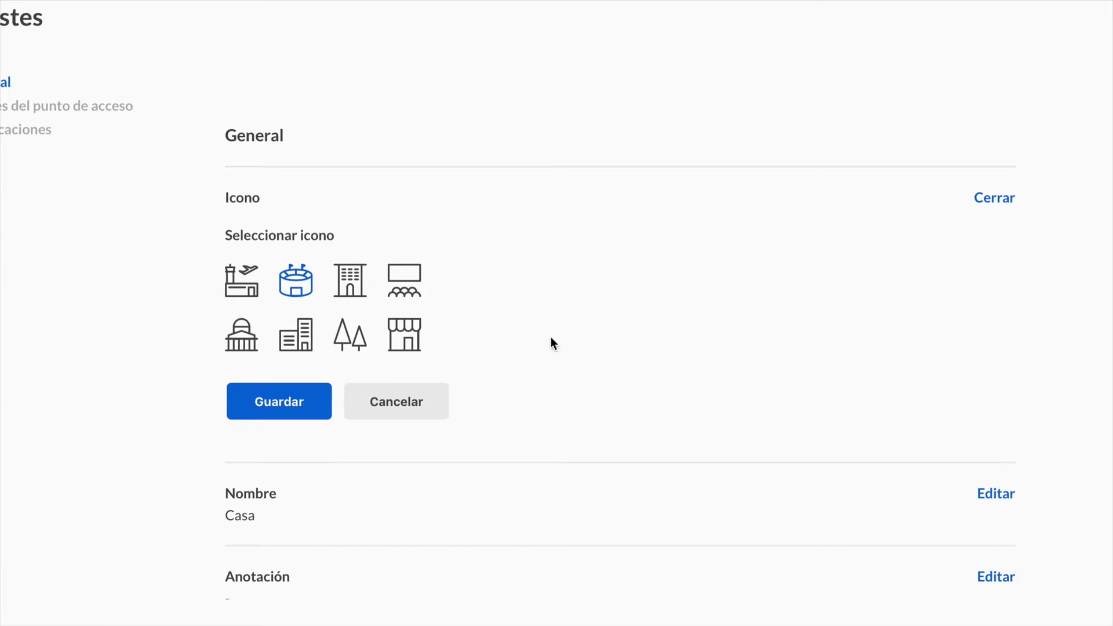
left_click(312, 413)
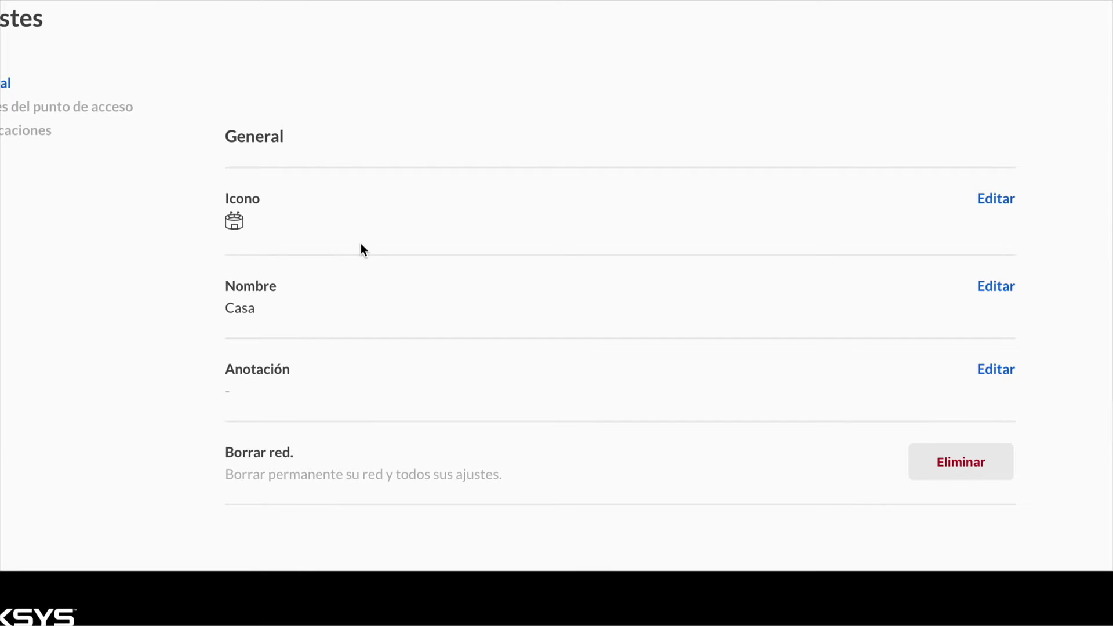
- Save "Red de casa" as the annotation of the Casa network
left_click(996, 370)
left_click(492, 451)
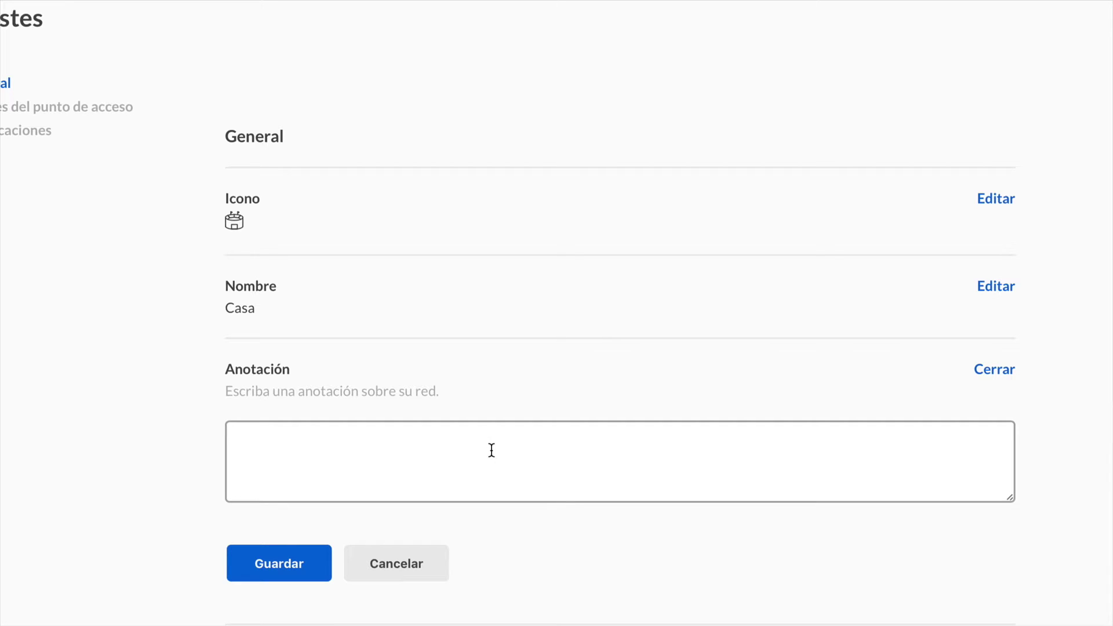
type("Red de casa")
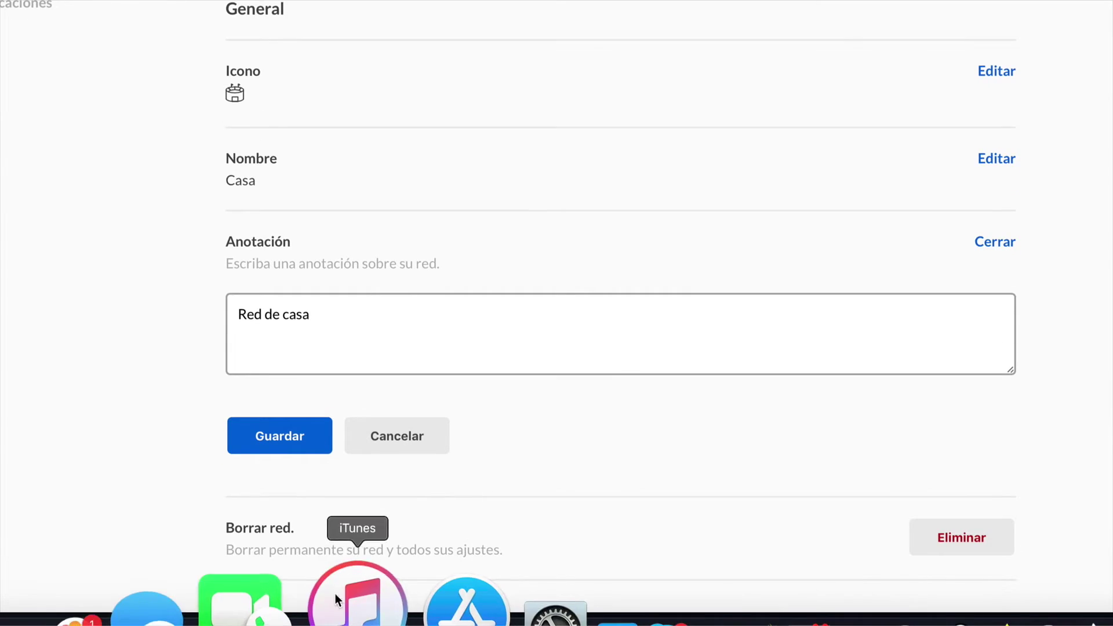
left_click(300, 438)
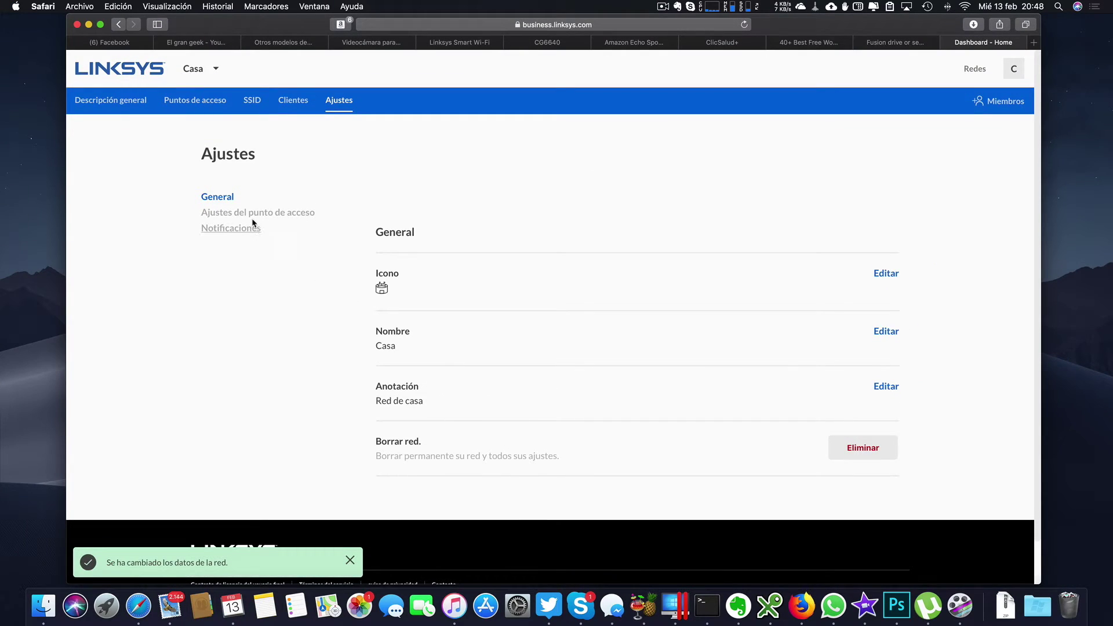
- Review the access point settings of the Casa network, from time zone and local access to remote logging and LED light
left_click(266, 213)
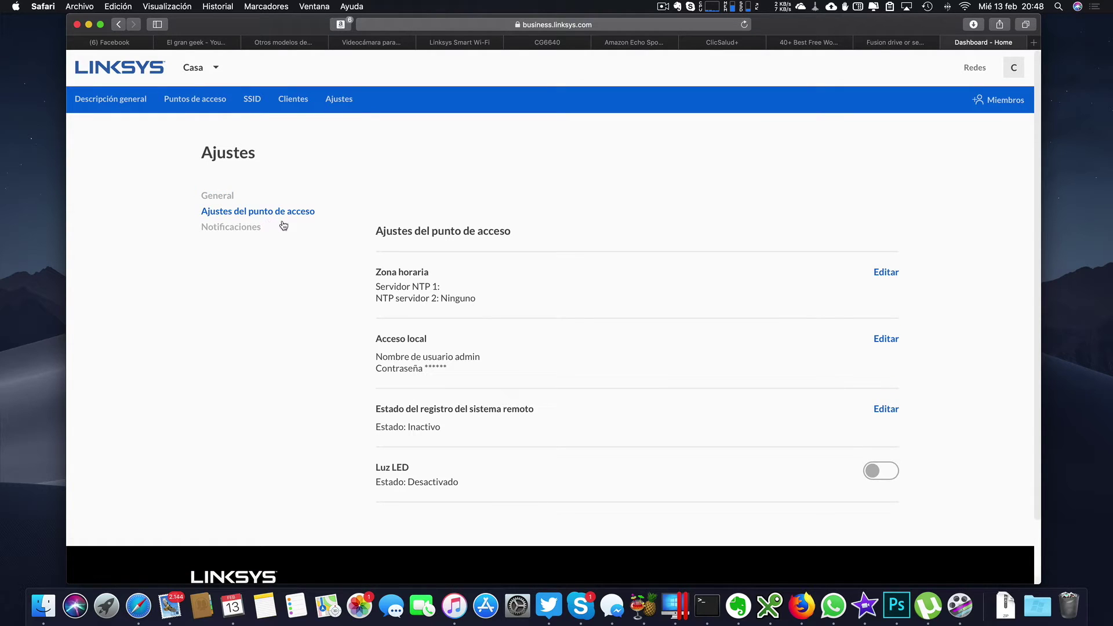
scroll(685, 285, "down", 3)
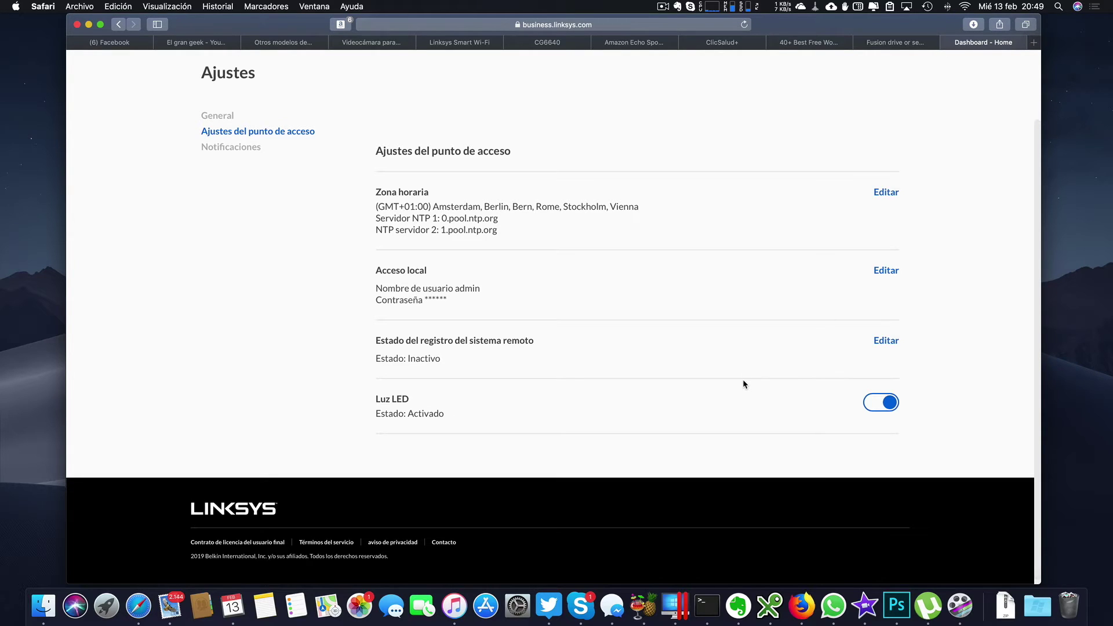
scroll(744, 380, "up", 2)
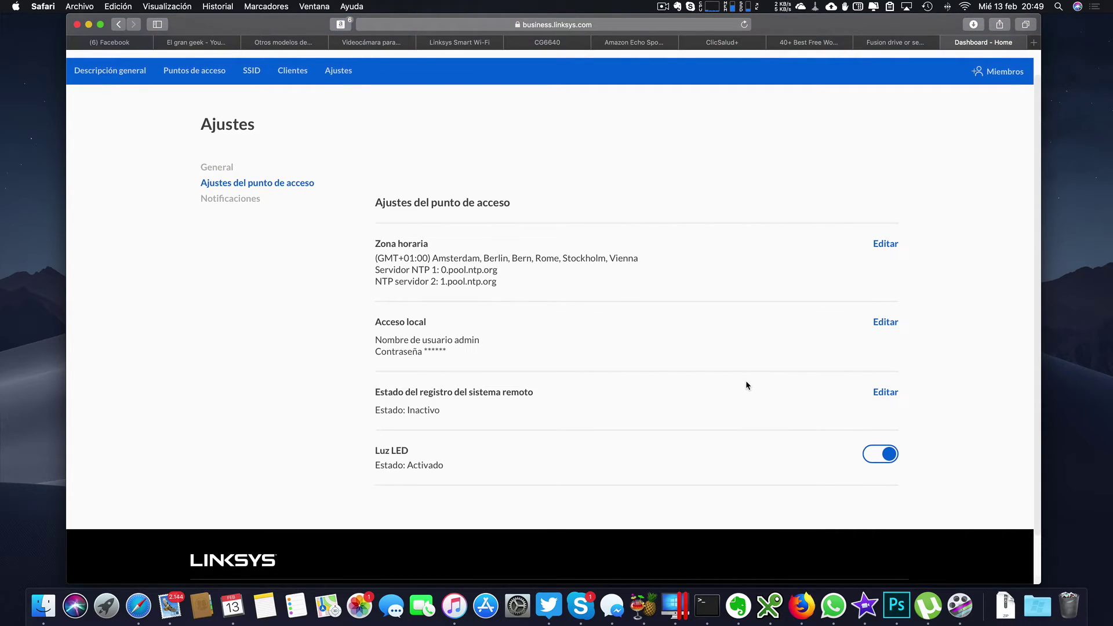
scroll(746, 382, "up", 1)
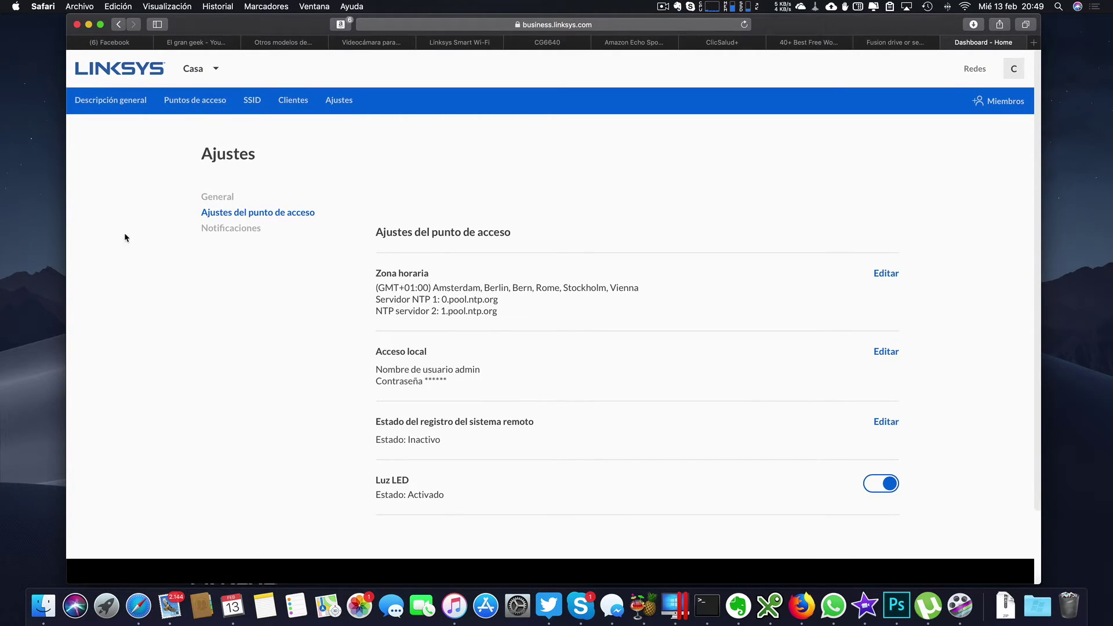
- Review the e-mail notification options for a disconnected access point without saving, and check the network's member list
left_click(235, 230)
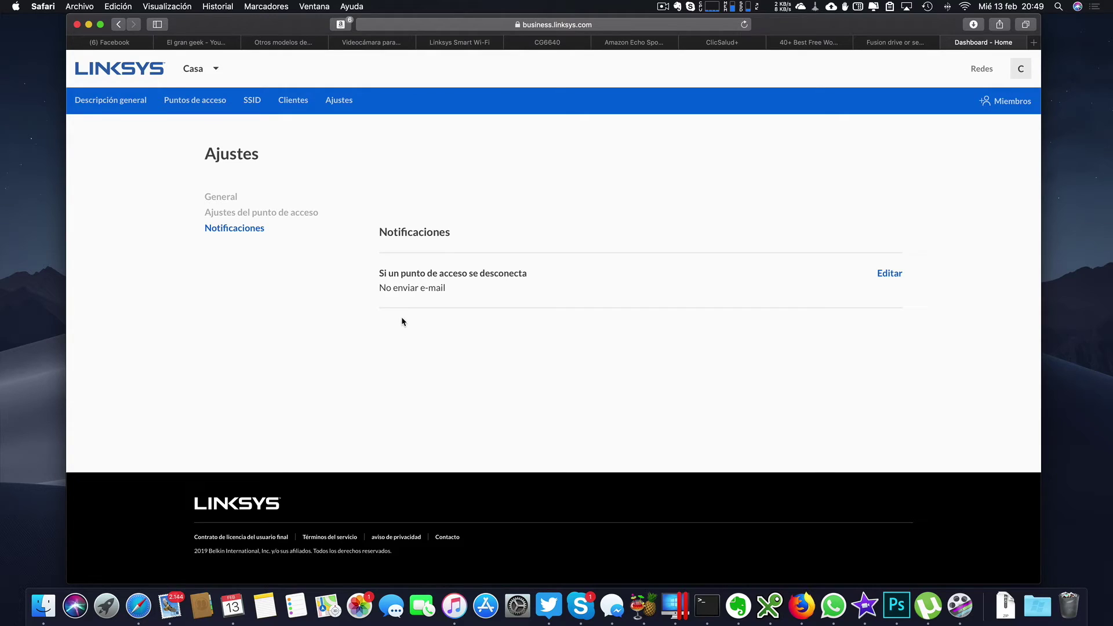
left_click(890, 273)
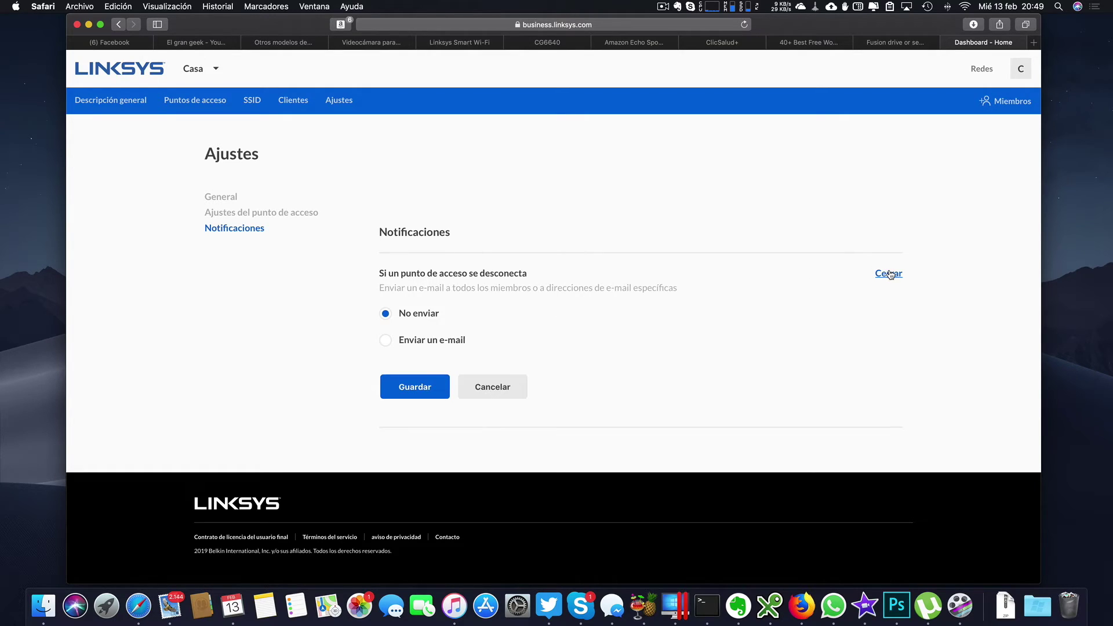
left_click(890, 273)
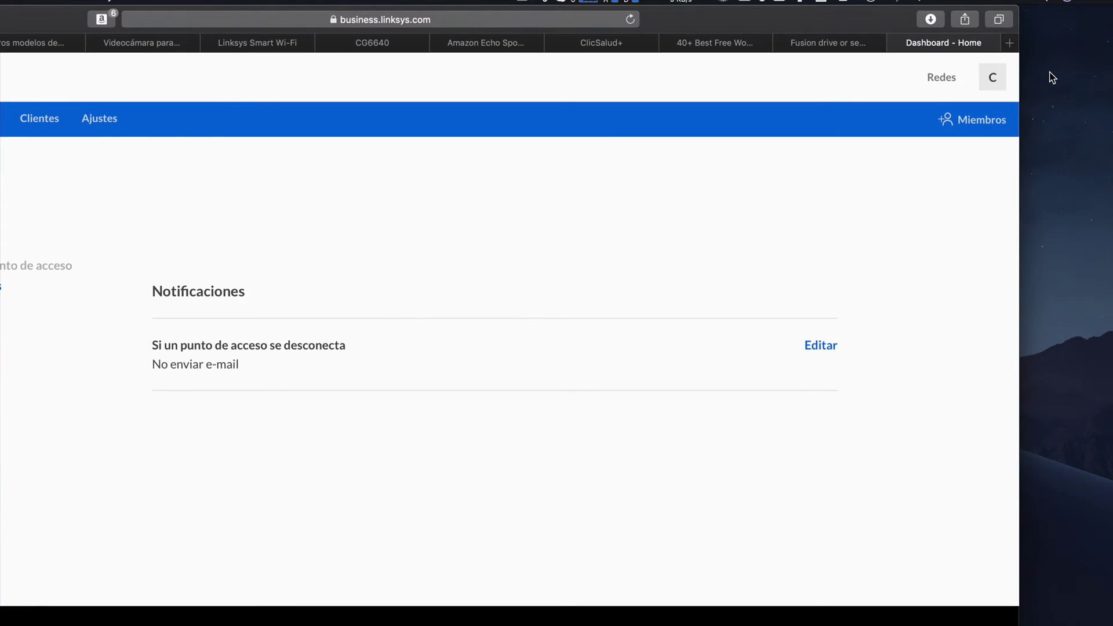
left_click(1015, 101)
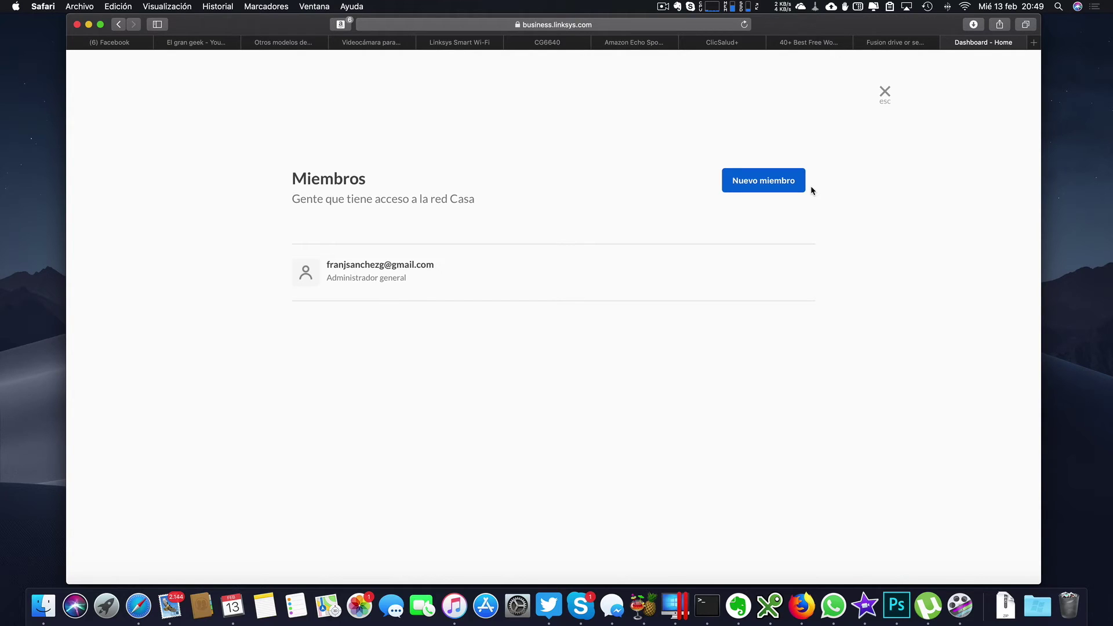
left_click(882, 92)
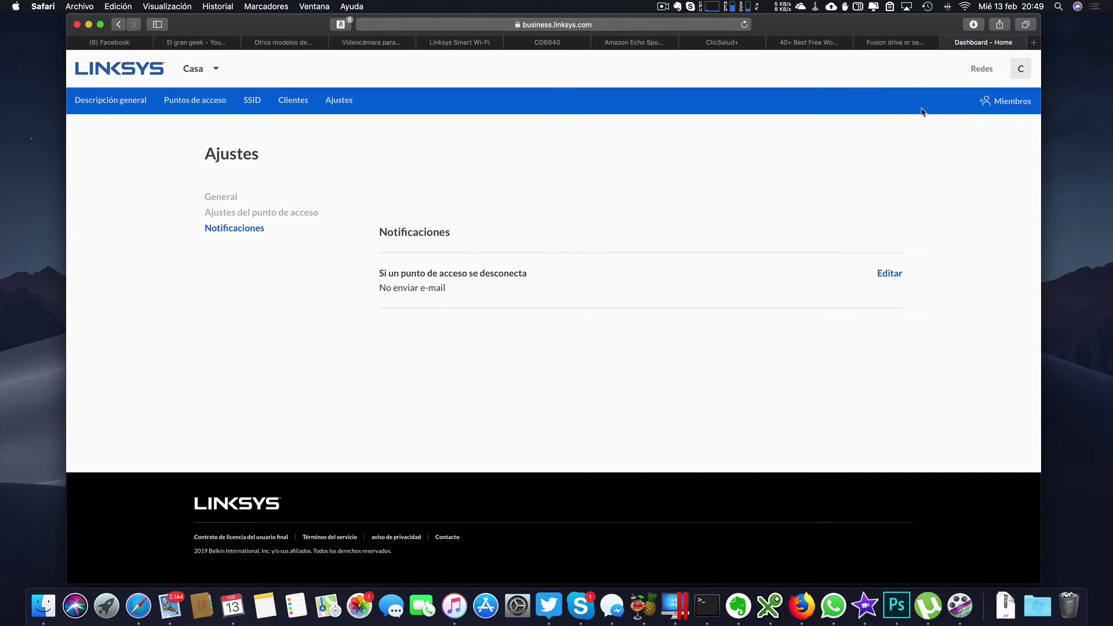
- Go to the Redes overview and open the access point list of the Casa network from there
left_click(984, 69)
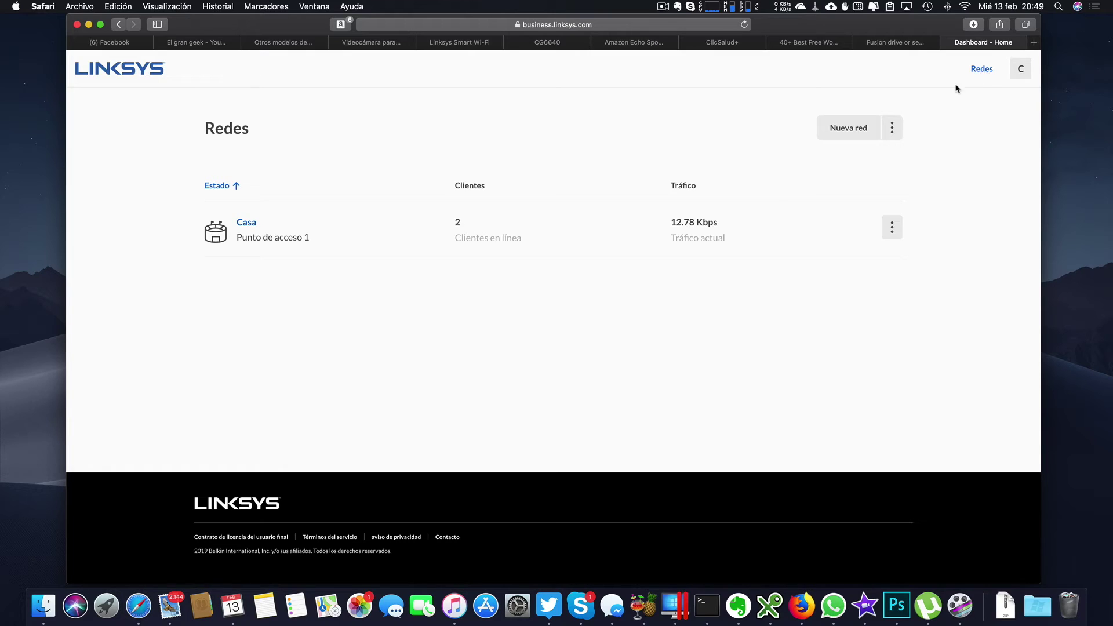
left_click(896, 227)
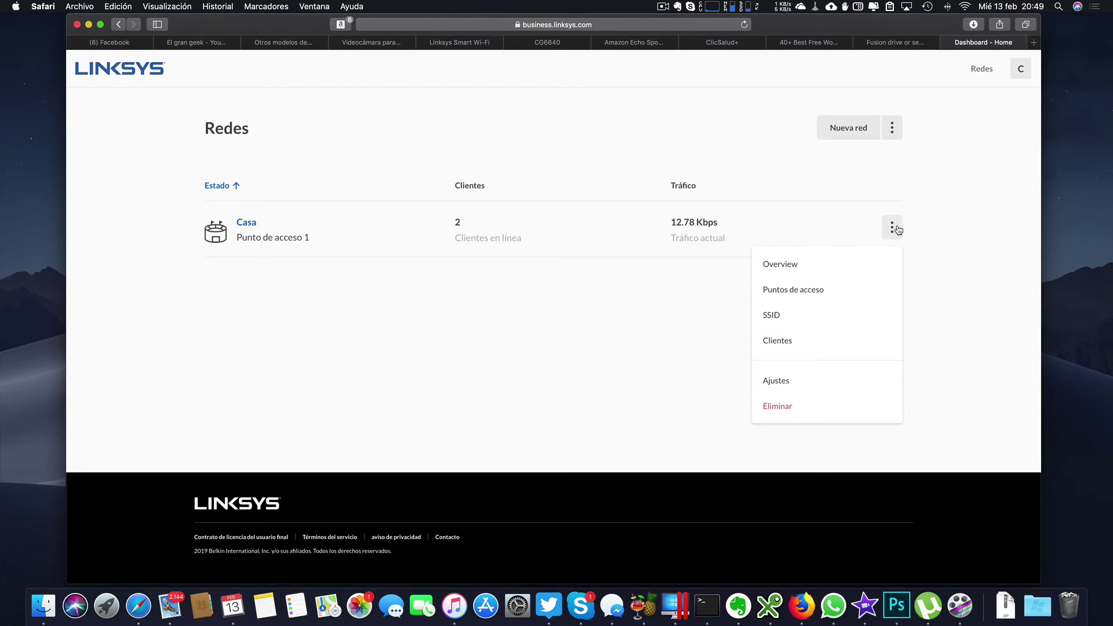
left_click(830, 288)
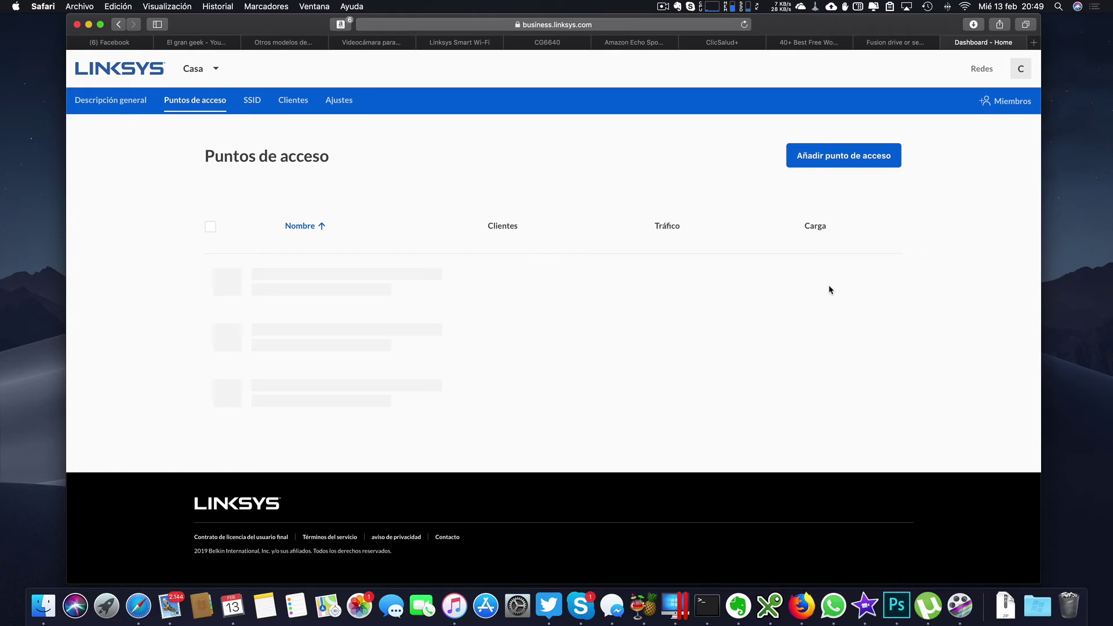
- Open the account's inventory of unused access points and check the available account options
left_click(1023, 72)
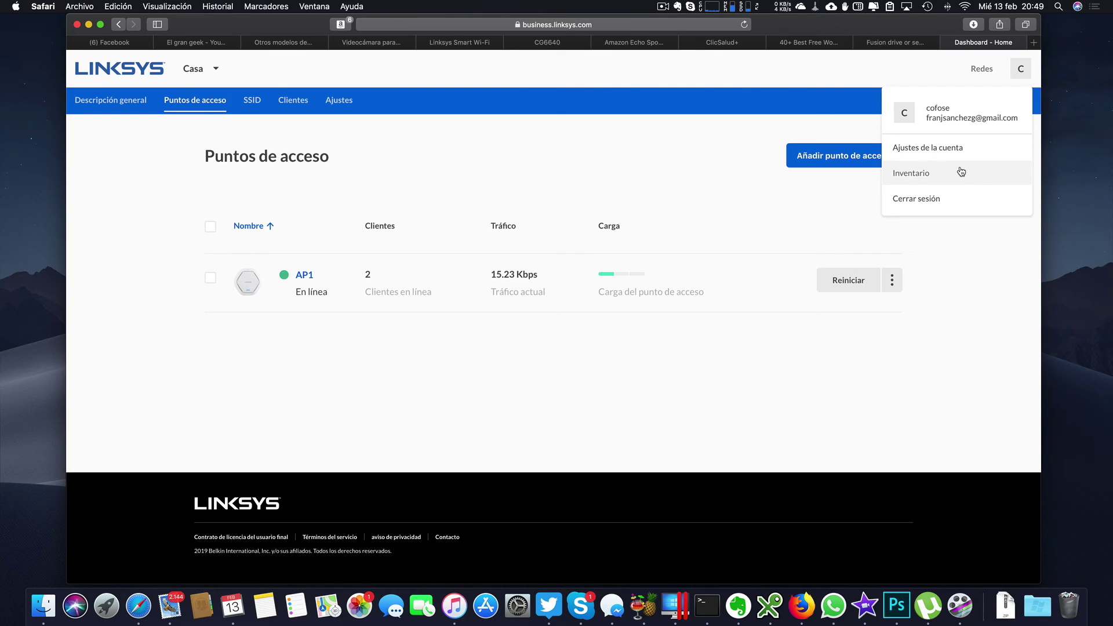
left_click(924, 183)
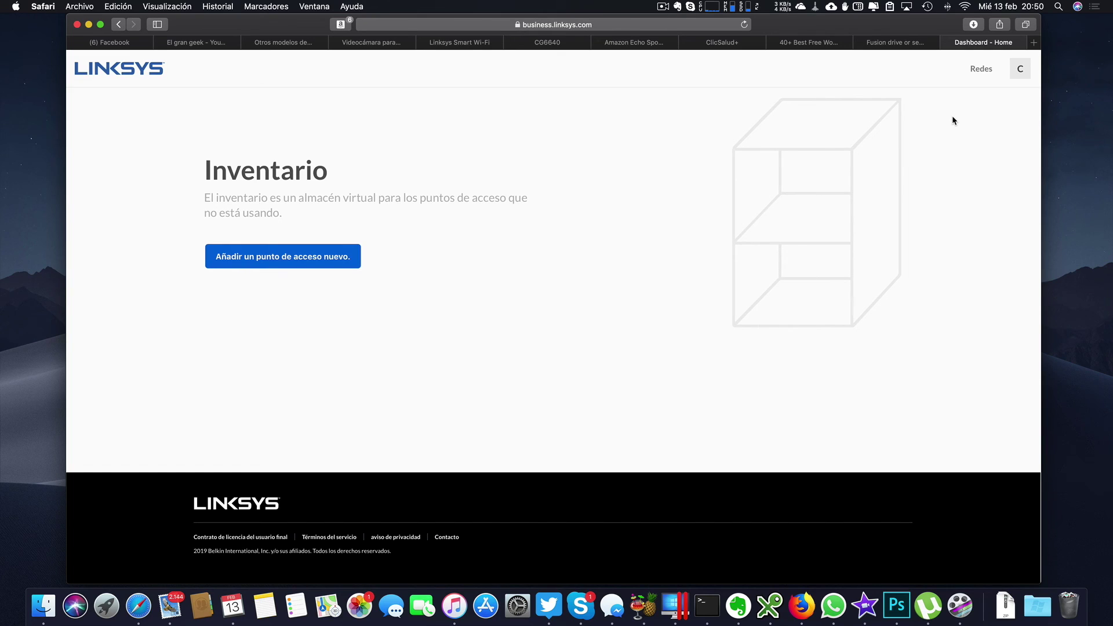
left_click(1018, 74)
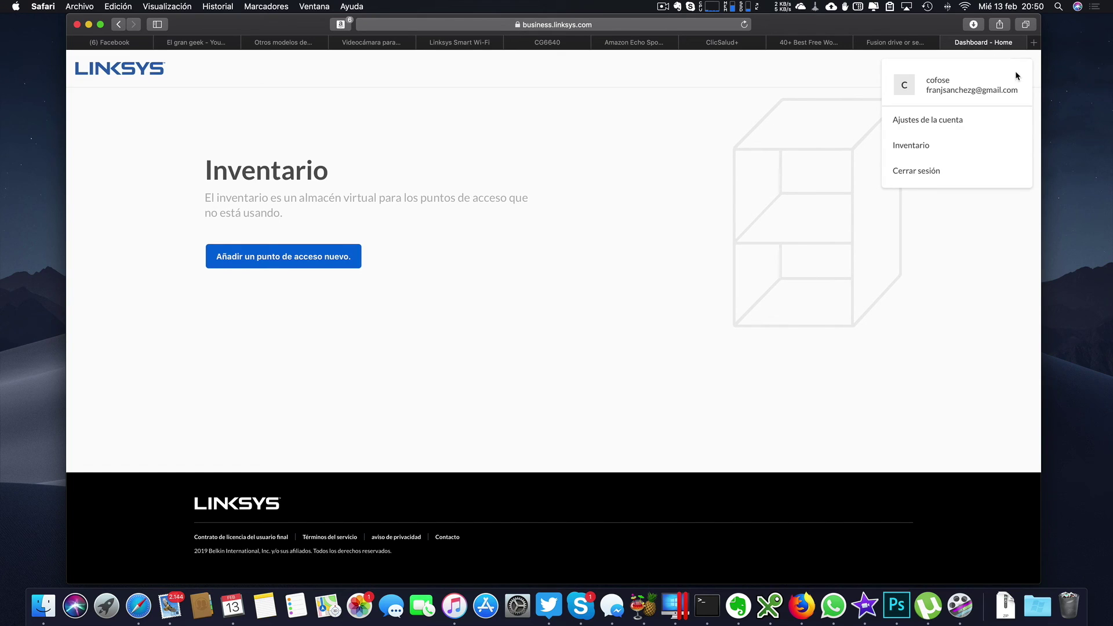
left_click(805, 84)
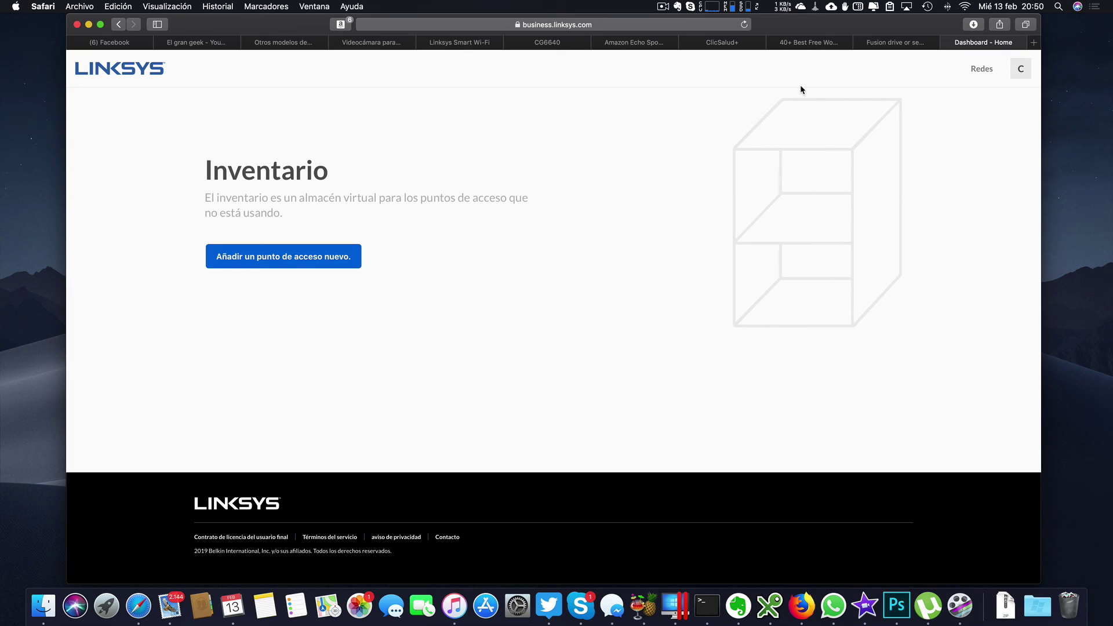